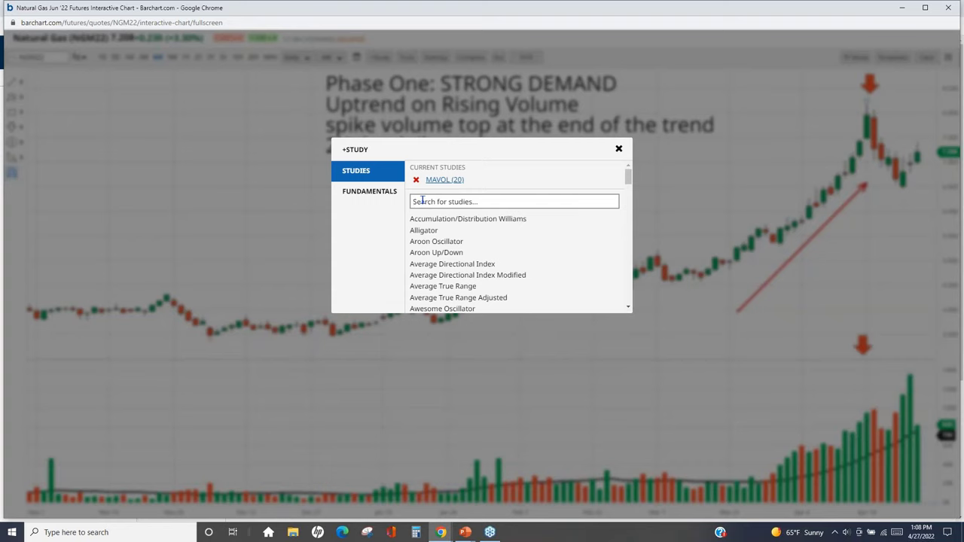
Search the available chart studies for "volume" and leave the study list without adding one
{"action": "type", "text": "vol"}
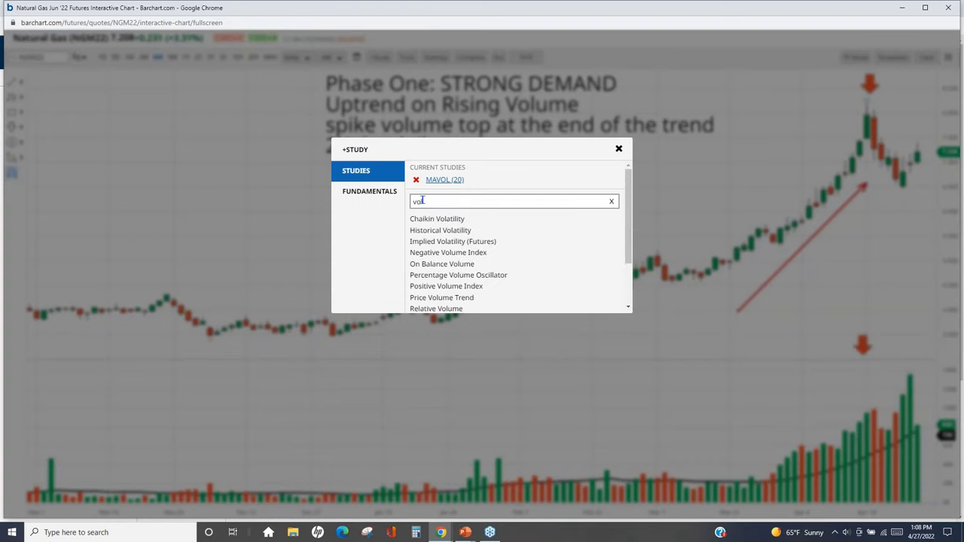
{"action": "type", "text": "ume"}
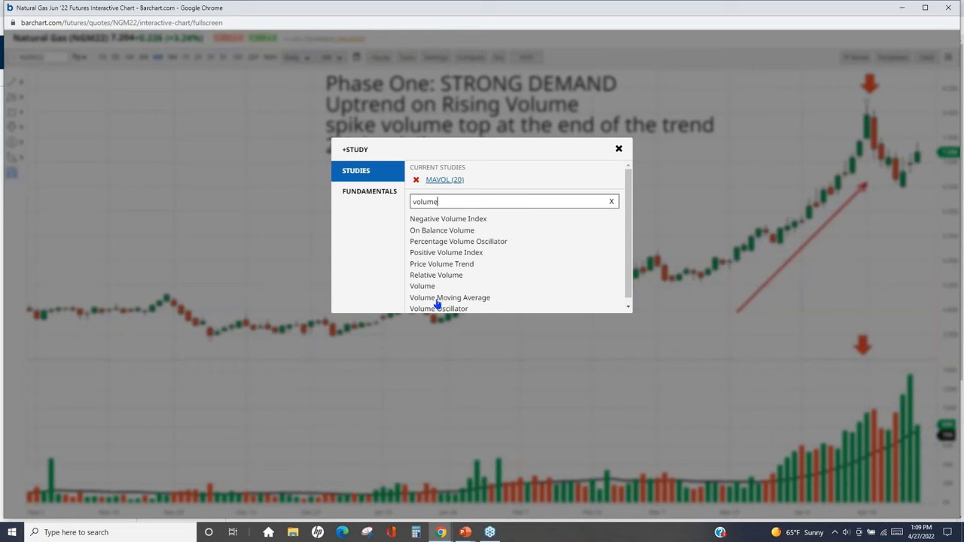
{"action": "left_click", "coordinate": [256, 248]}
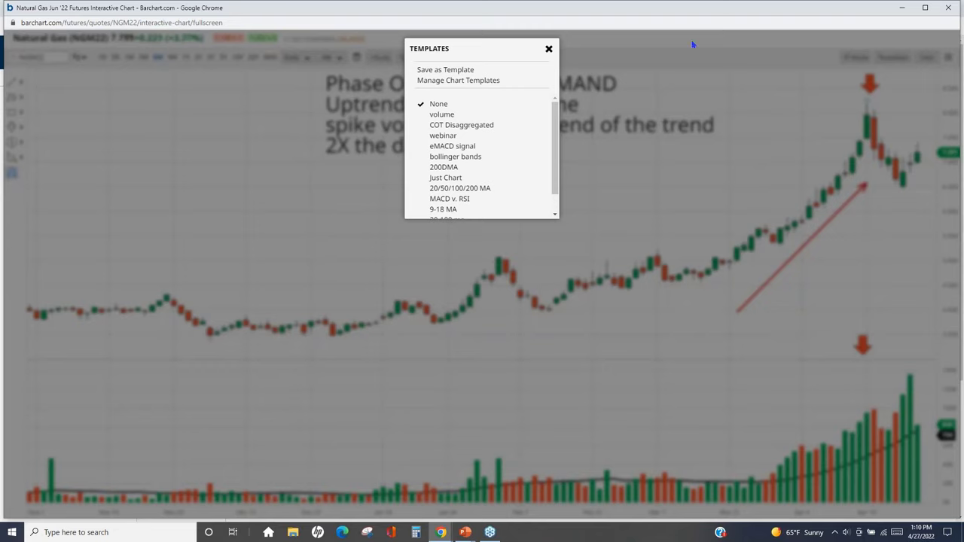
Apply the saved "volume" template to the natural gas chart and set its range to six months
{"action": "left_click", "coordinate": [442, 114]}
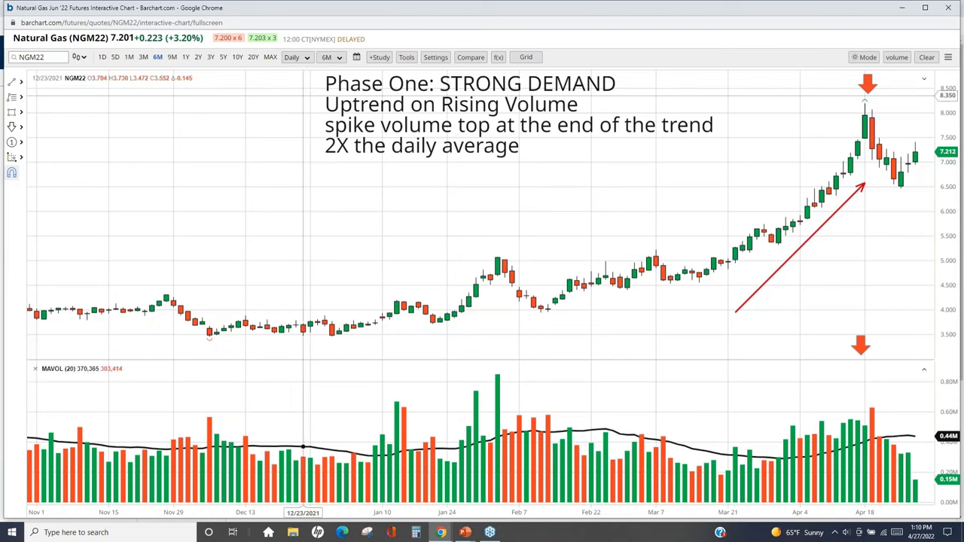
{"action": "left_click", "coordinate": [158, 61]}
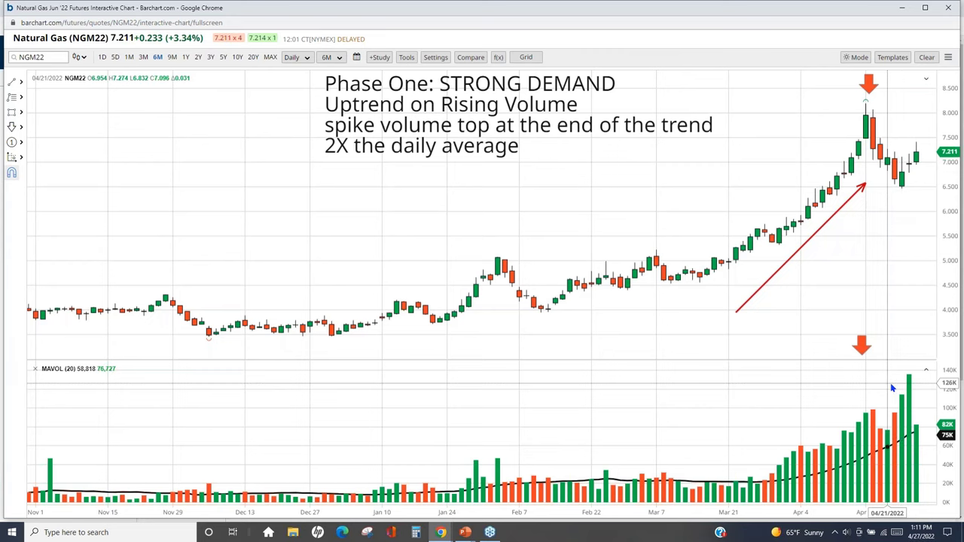
Switch to the PowerPoint slide show and reveal "Phase 2: Weak Demand" on the price-volume analysis slide
{"action": "key", "text": "alt+Tab"}
{"action": "key", "text": "alt+Tab"}
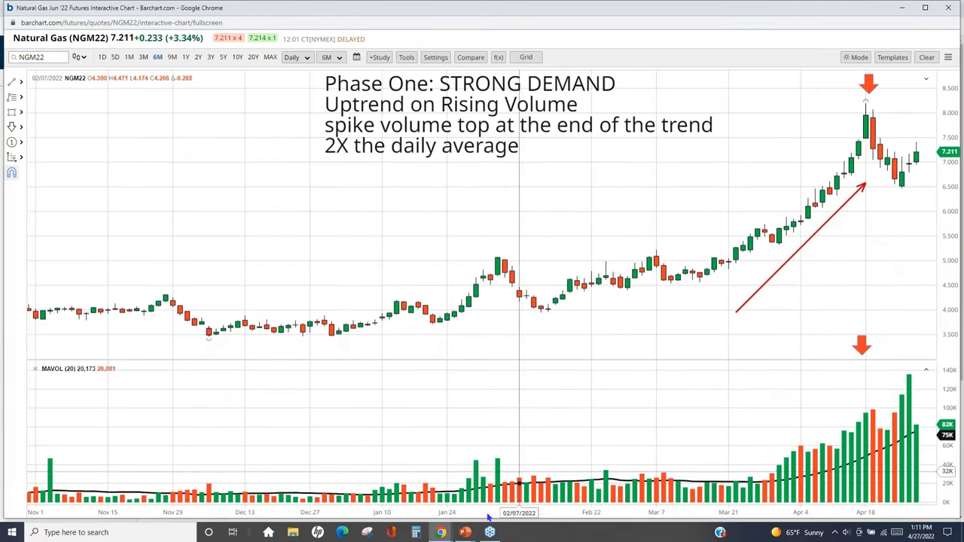
{"action": "mouse_move", "coordinate": [465, 533]}
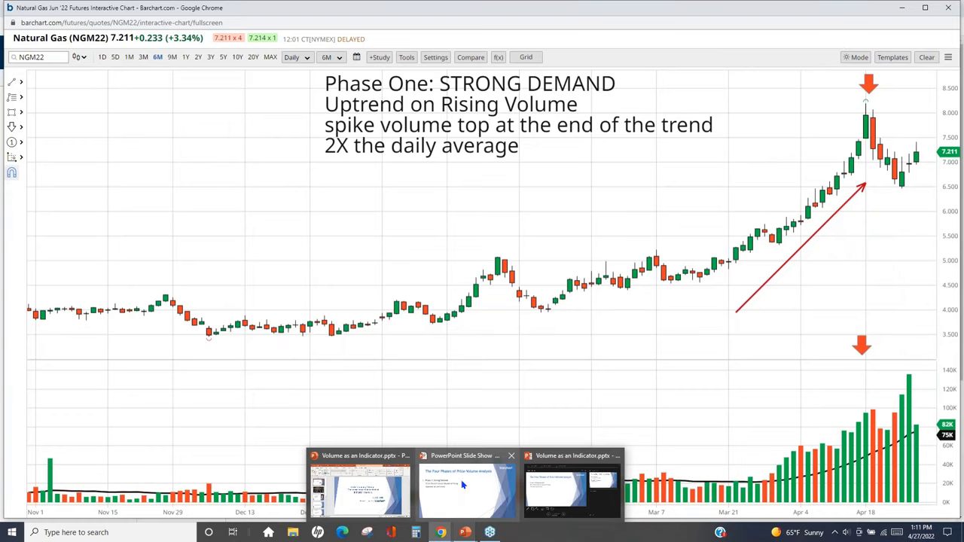
{"action": "left_click", "coordinate": [460, 479]}
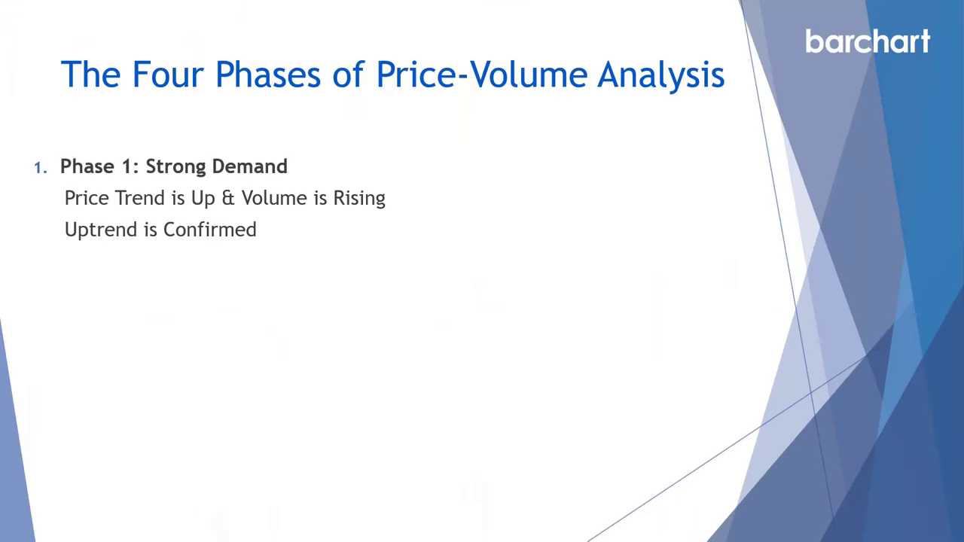
{"action": "left_click", "coordinate": [383, 344]}
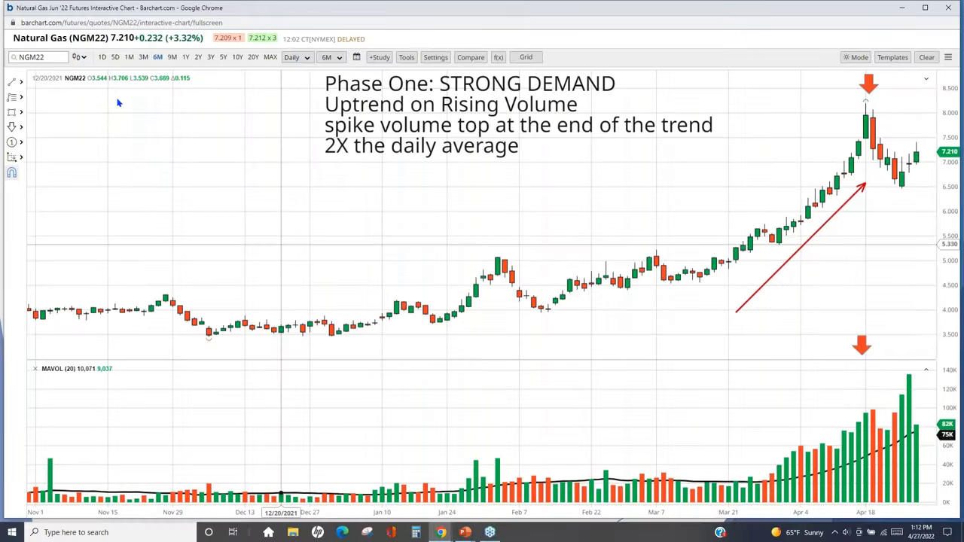
In the Barchart window, load the Gold June 2022 (GCM22) chart and shift it so the Phase 2 note fits fully
{"action": "left_click", "coordinate": [52, 56]}
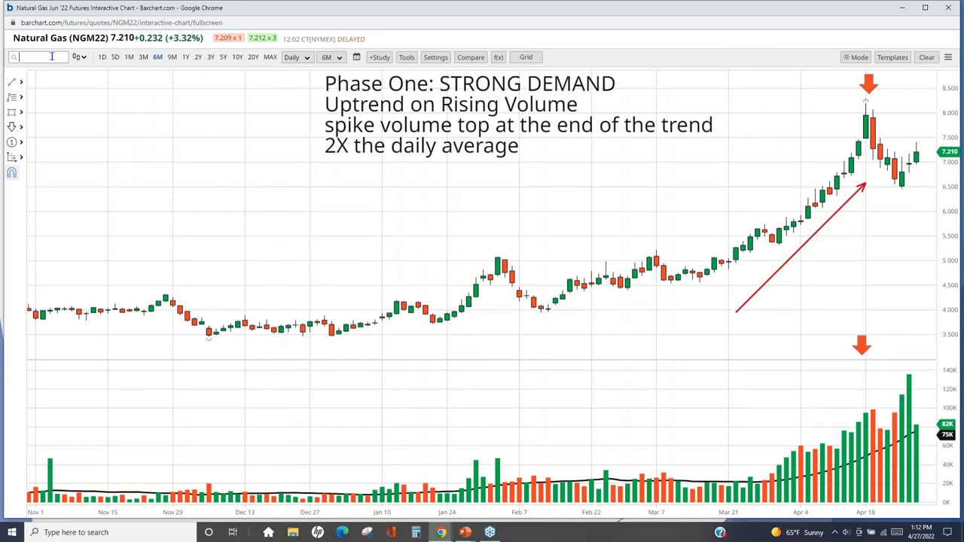
{"action": "type", "text": "gcm"}
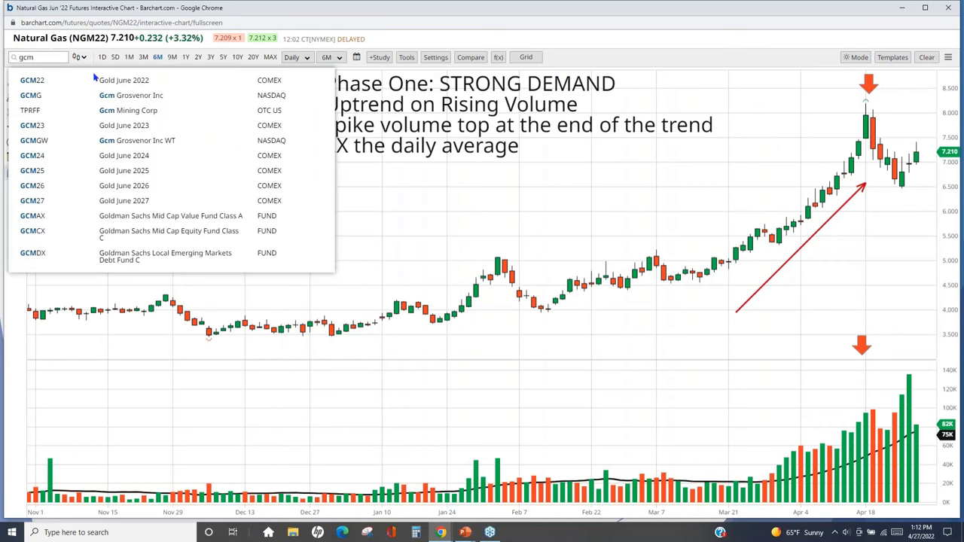
{"action": "left_click", "coordinate": [119, 87]}
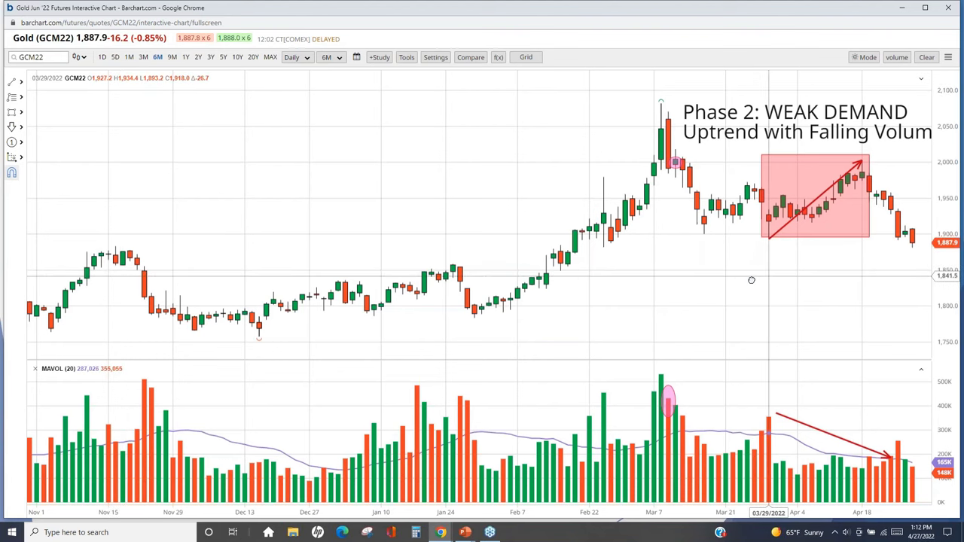
{"action": "left_click_drag", "start_coordinate": [771, 279], "coordinate": [708, 292]}
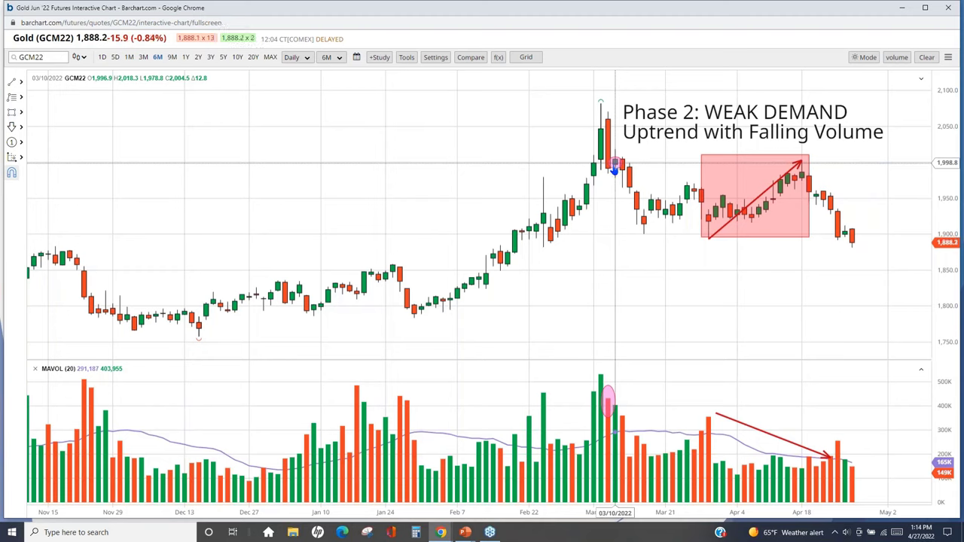
Return to the PowerPoint slide show and reveal "Phase 3: Strong Supply" on the Four Phases slide
{"action": "mouse_move", "coordinate": [464, 532]}
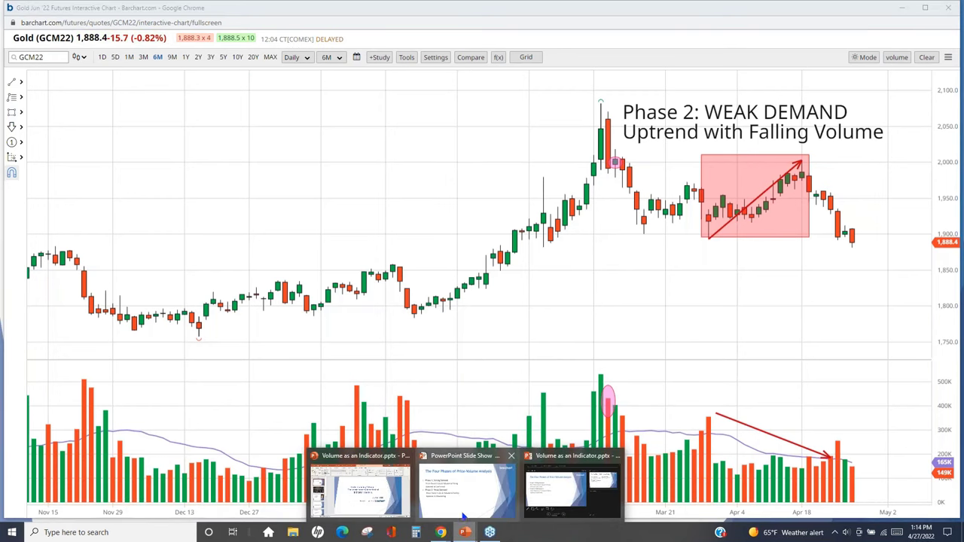
{"action": "left_click", "coordinate": [466, 500]}
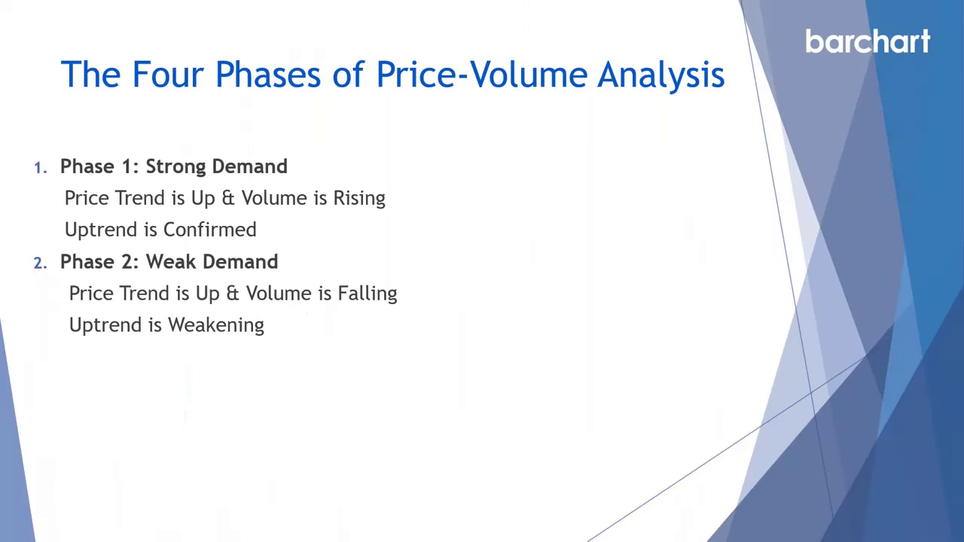
{"action": "key", "text": "Right"}
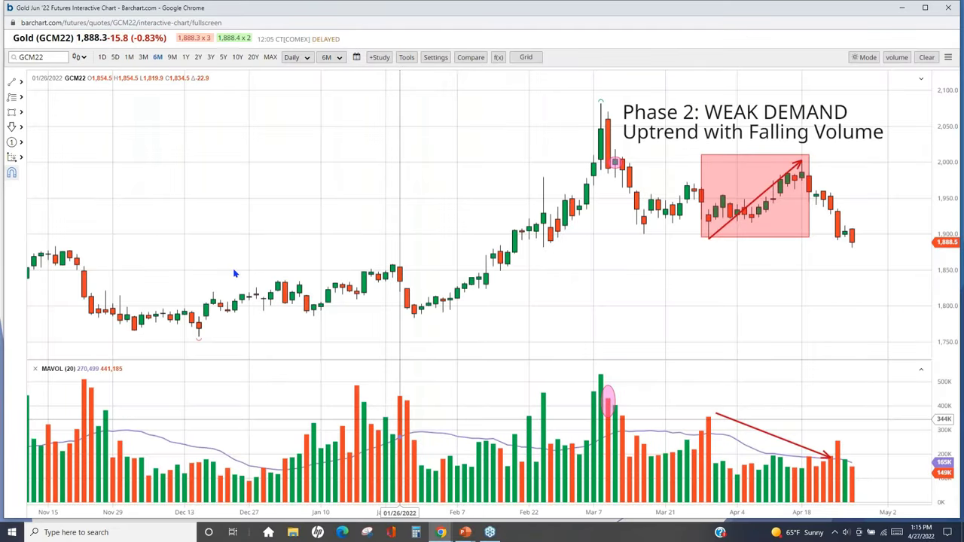
In the Barchart window, load the Nasdaq QQQ Invesco ETF chart and remove its OBVOL study
{"action": "left_click", "coordinate": [52, 56]}
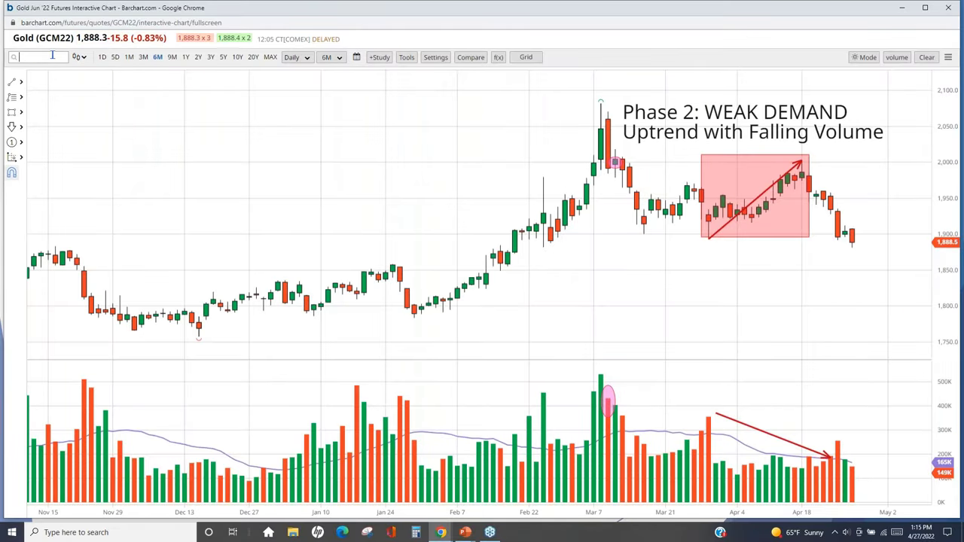
{"action": "type", "text": "qq"}
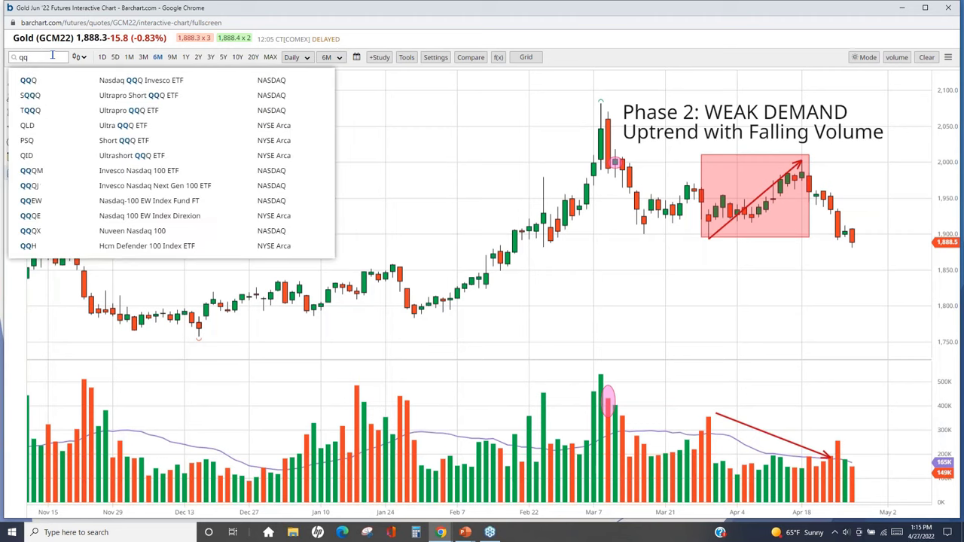
{"action": "left_click", "coordinate": [122, 83]}
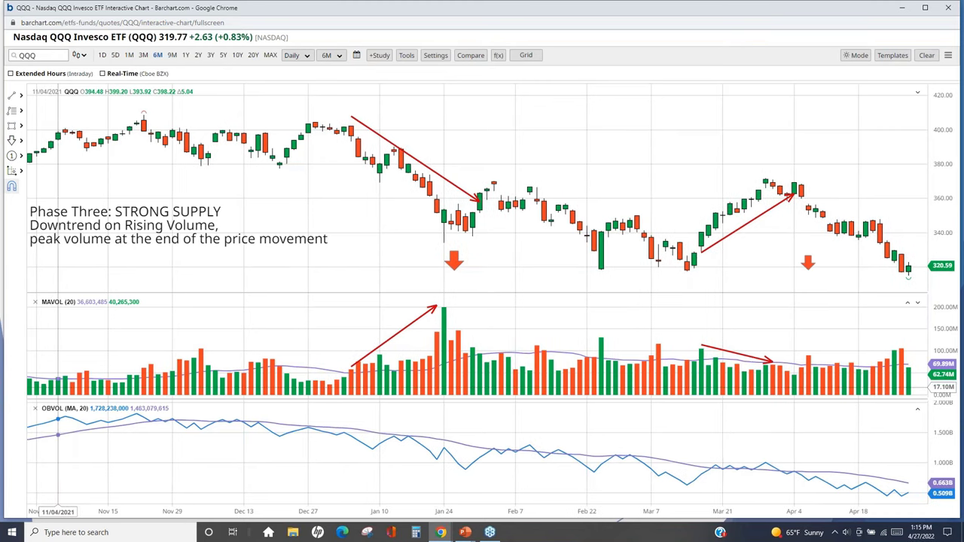
{"action": "left_click", "coordinate": [35, 409]}
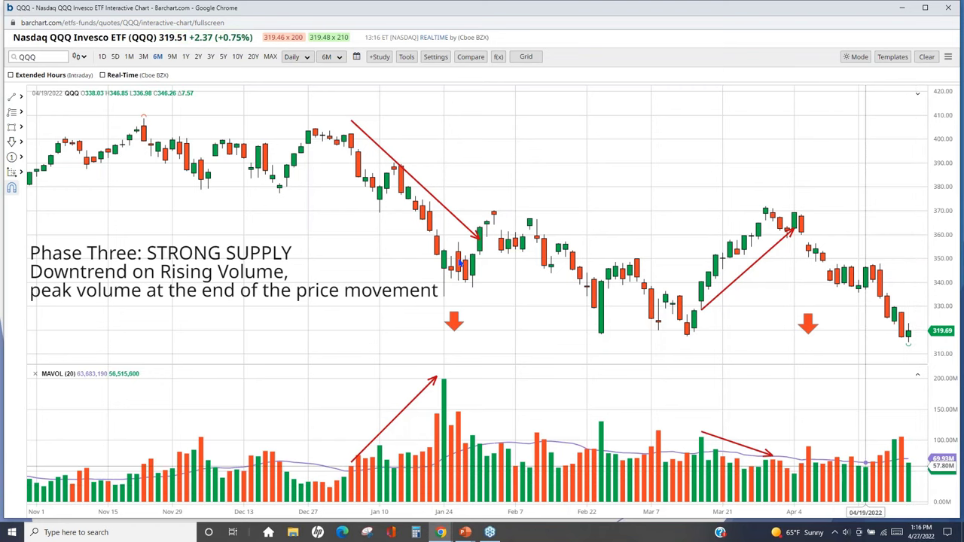
Check QQQ volume with Real-Time (Cboe BZX) data on and off, and examine its history back to August 2020 before restoring the six-month range
{"action": "left_click", "coordinate": [101, 76]}
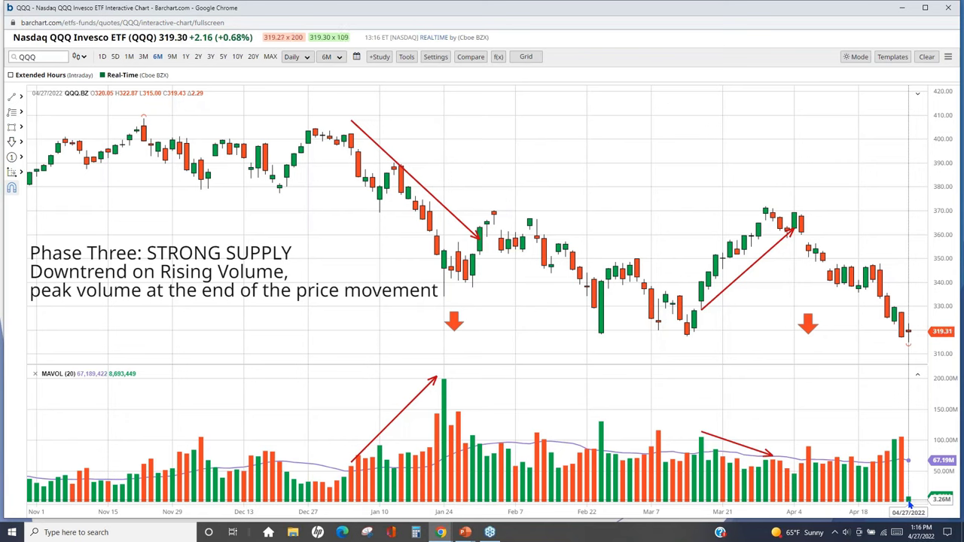
{"action": "left_click", "coordinate": [102, 75]}
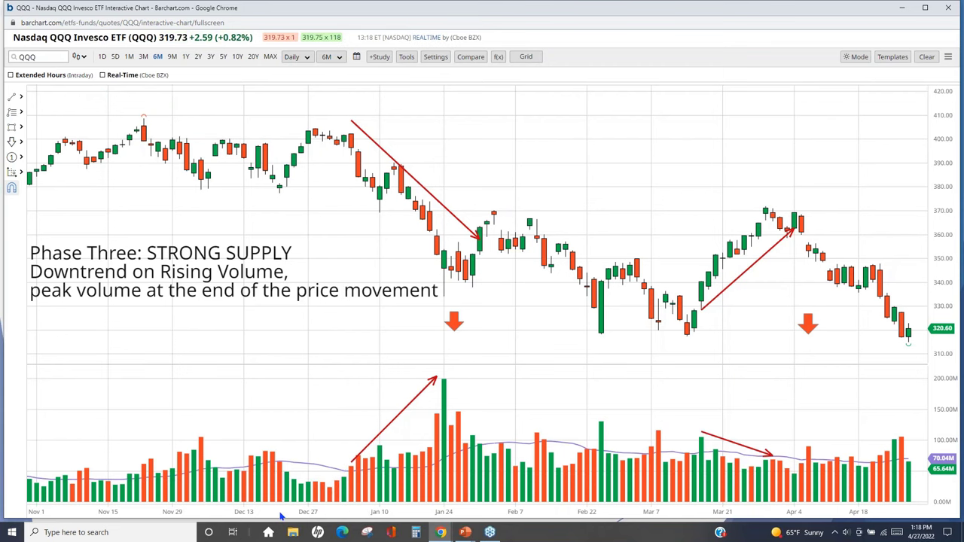
{"action": "scroll", "coordinate": [282, 516], "scroll_direction": "down", "scroll_amount": 10}
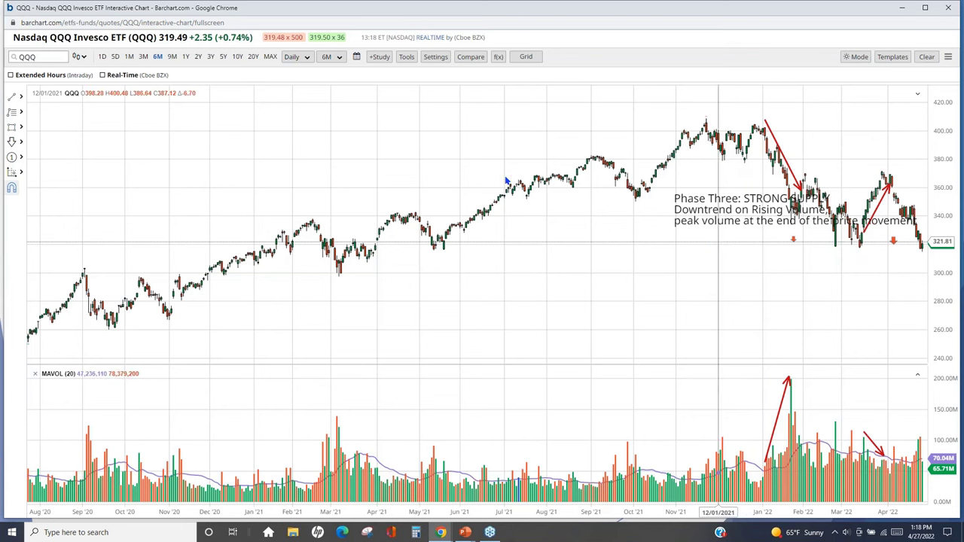
{"action": "left_click", "coordinate": [158, 58]}
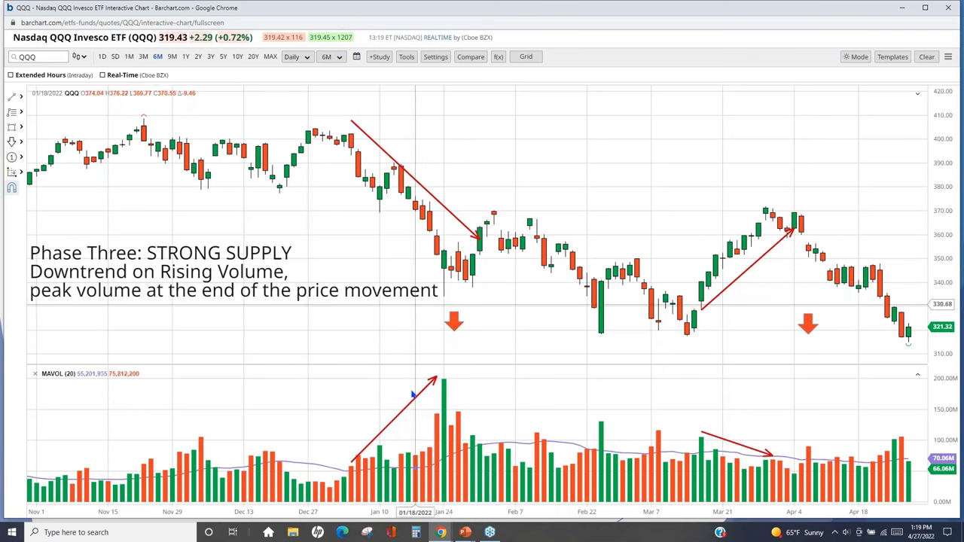
Bring up the PowerPoint slide show again and reveal the fourth phase of price-volume analysis
{"action": "mouse_move", "coordinate": [464, 532]}
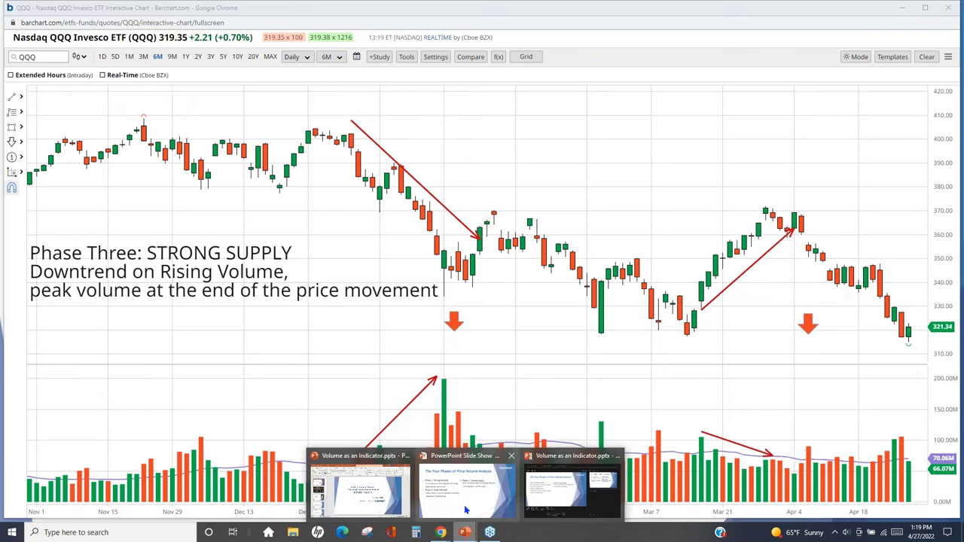
{"action": "left_click", "coordinate": [465, 511]}
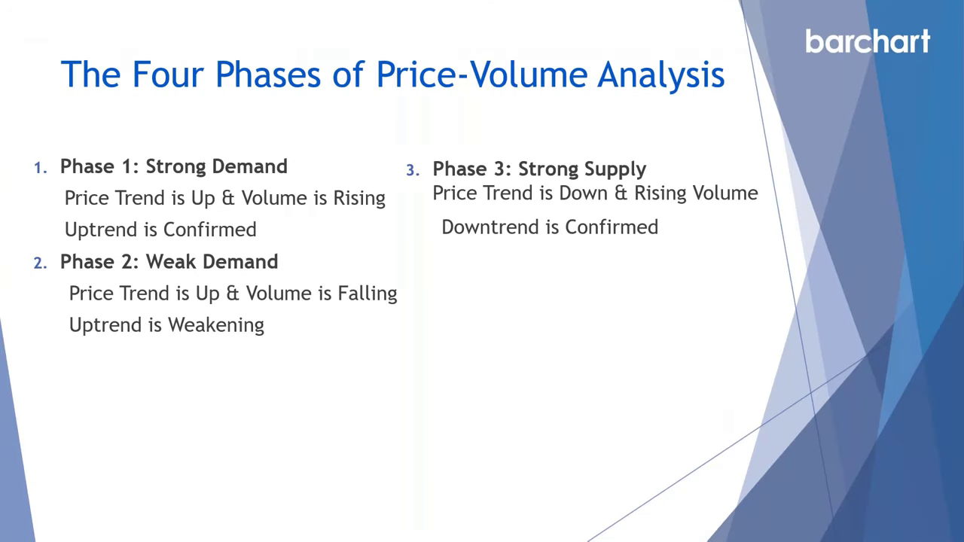
{"action": "key", "text": "Right"}
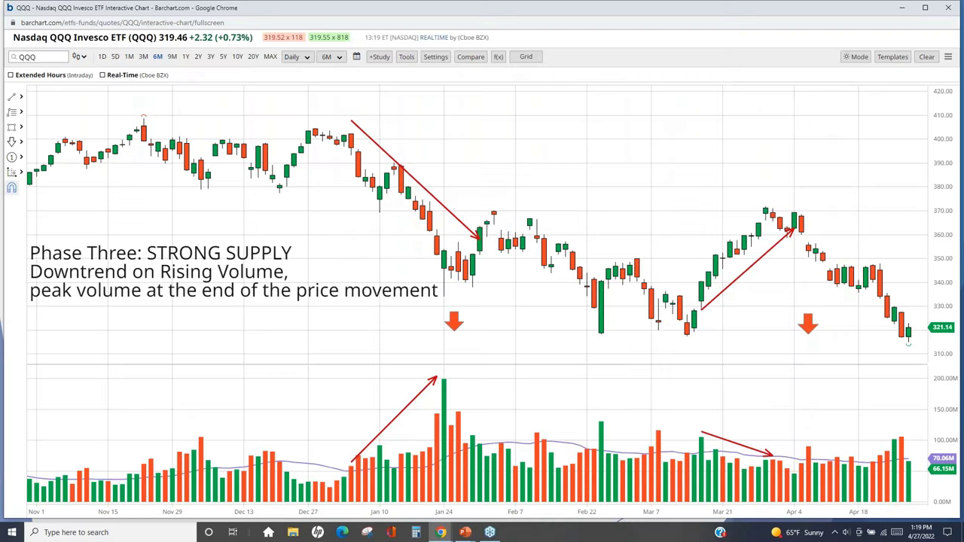
In the Barchart window, load the IBM chart and shift it slightly toward earlier dates to leave space after the latest bar
{"action": "left_click", "coordinate": [46, 56]}
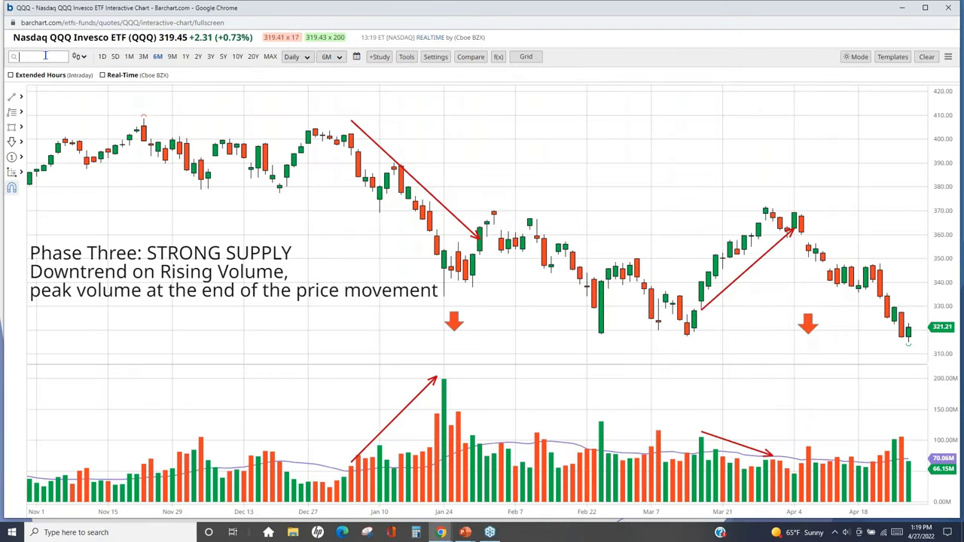
{"action": "type", "text": "i"}
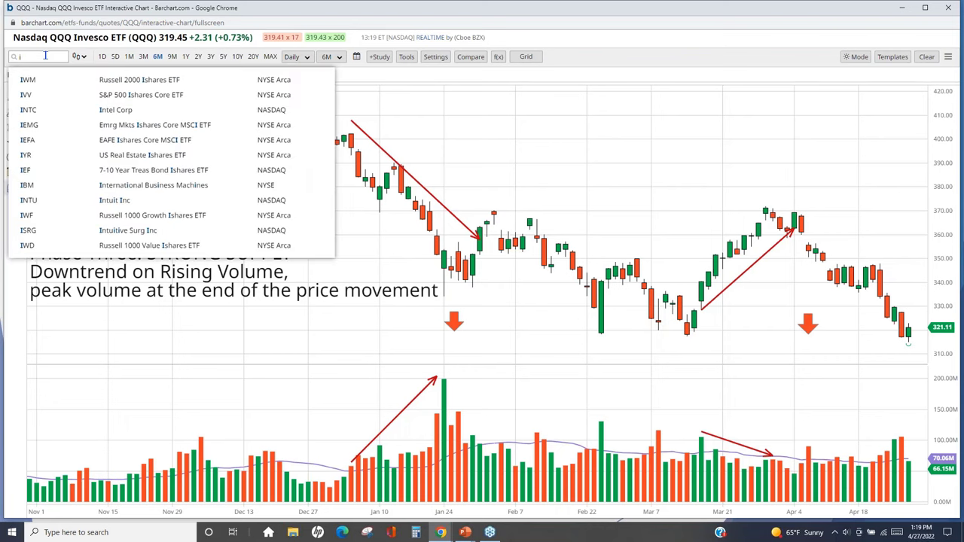
{"action": "type", "text": "bm"}
{"action": "left_click", "coordinate": [120, 79]}
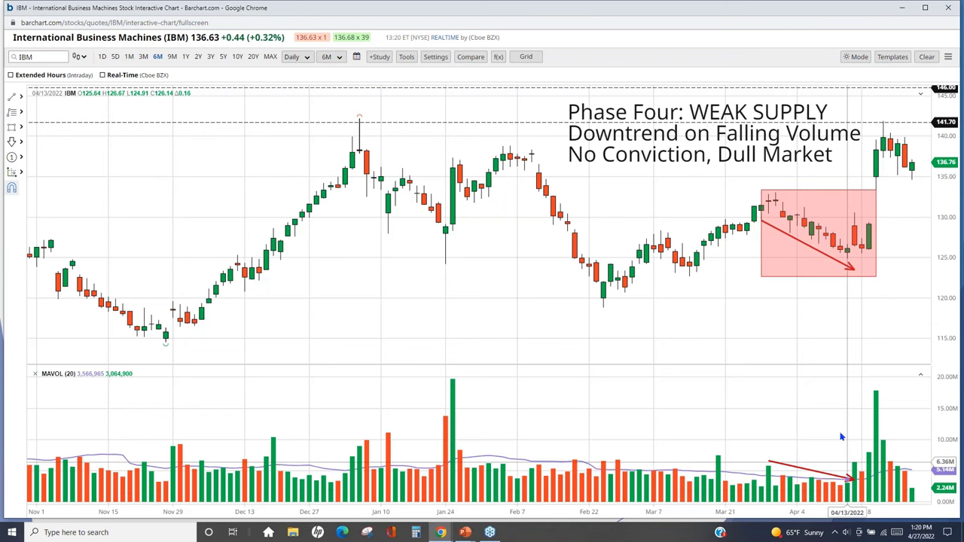
{"action": "left_click_drag", "start_coordinate": [835, 427], "coordinate": [790, 422]}
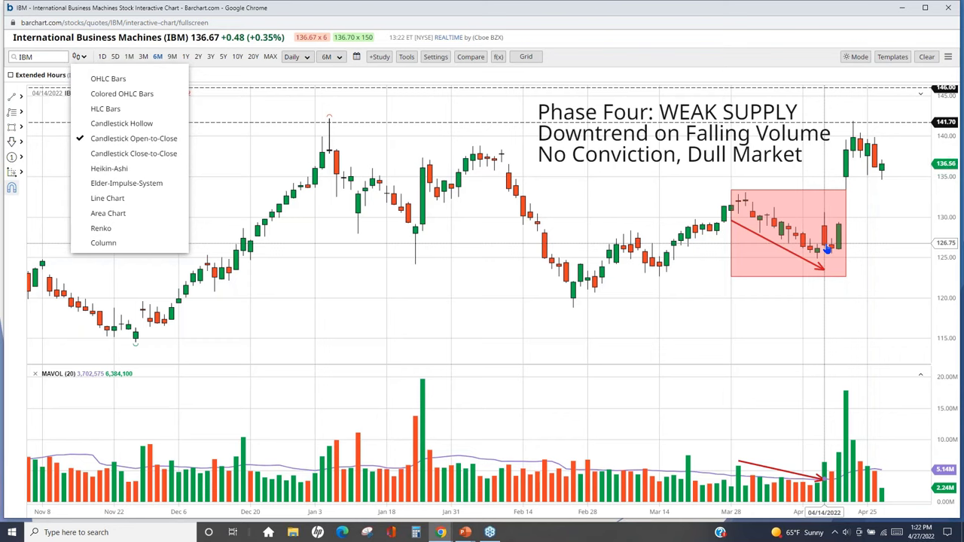
Switch the IBM chart type to Candlestick Close-to-Close and back to Candlestick Open-to-Close
{"action": "left_click", "coordinate": [122, 154]}
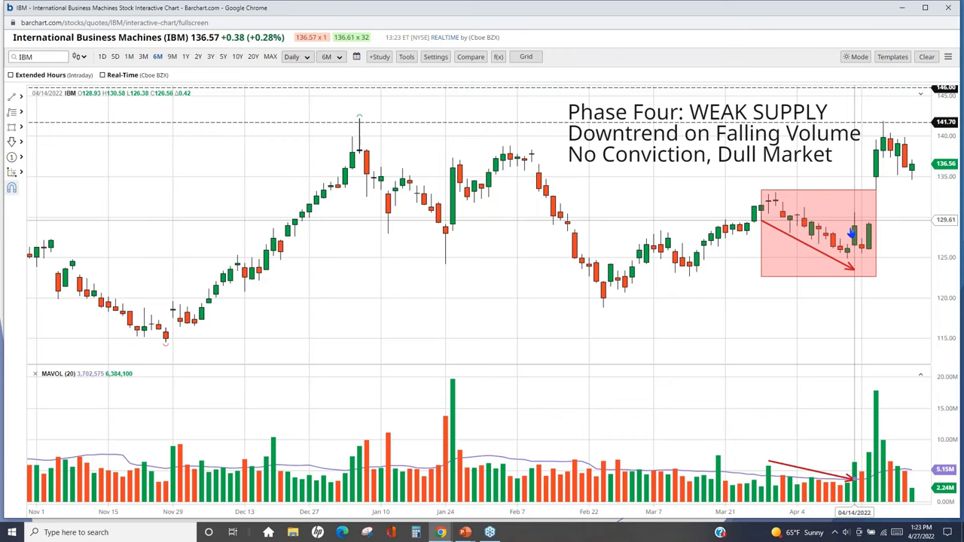
{"action": "left_click", "coordinate": [78, 56]}
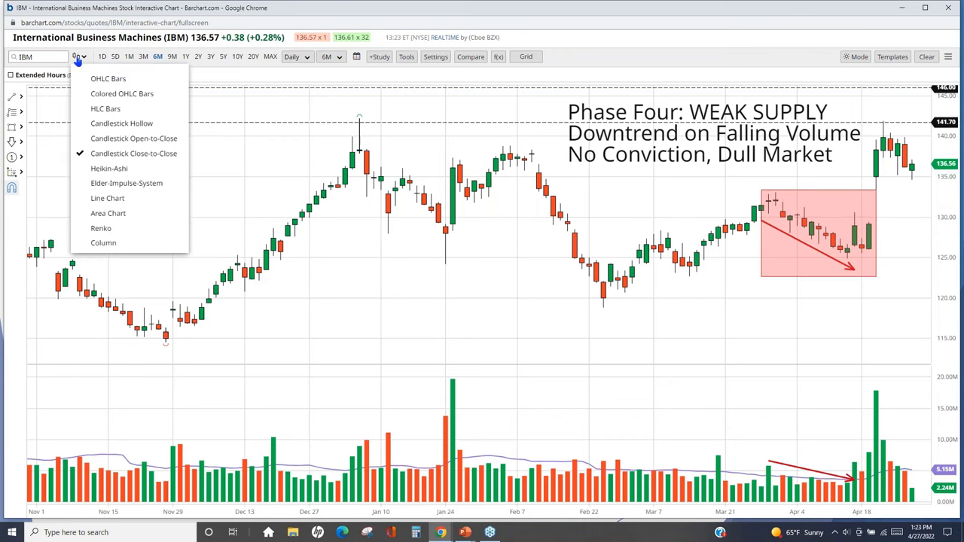
{"action": "left_click", "coordinate": [105, 139]}
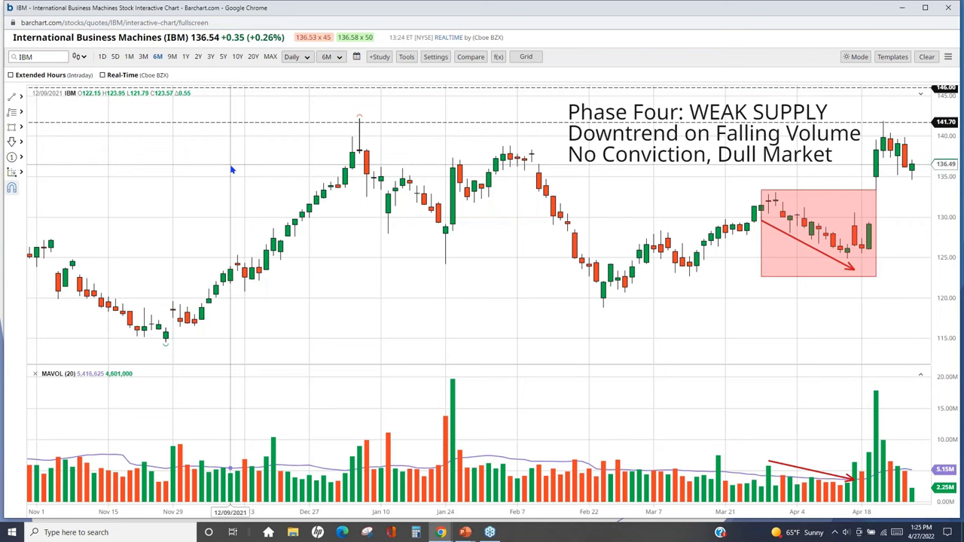
Turn on the Earnings event markers for the IBM chart
{"action": "right_click", "coordinate": [179, 152]}
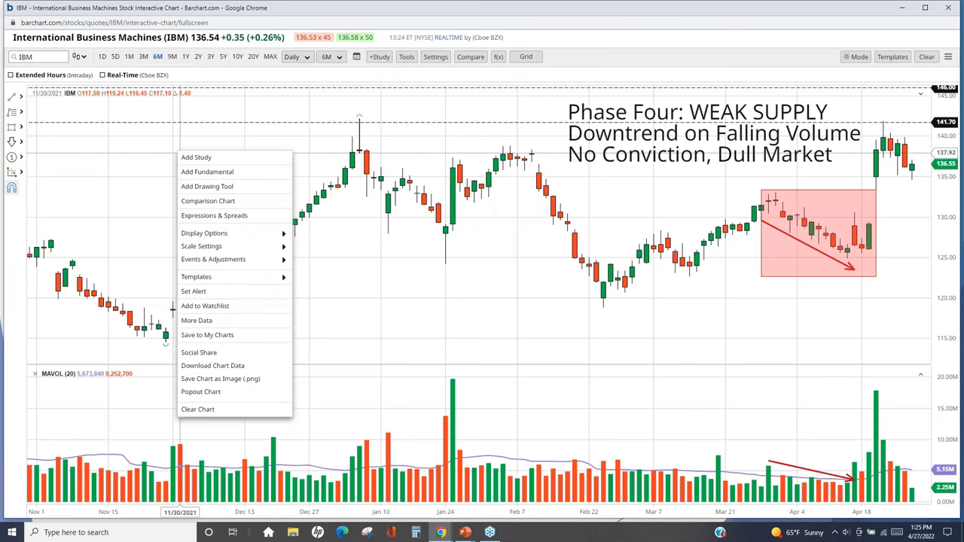
{"action": "mouse_move", "coordinate": [204, 262]}
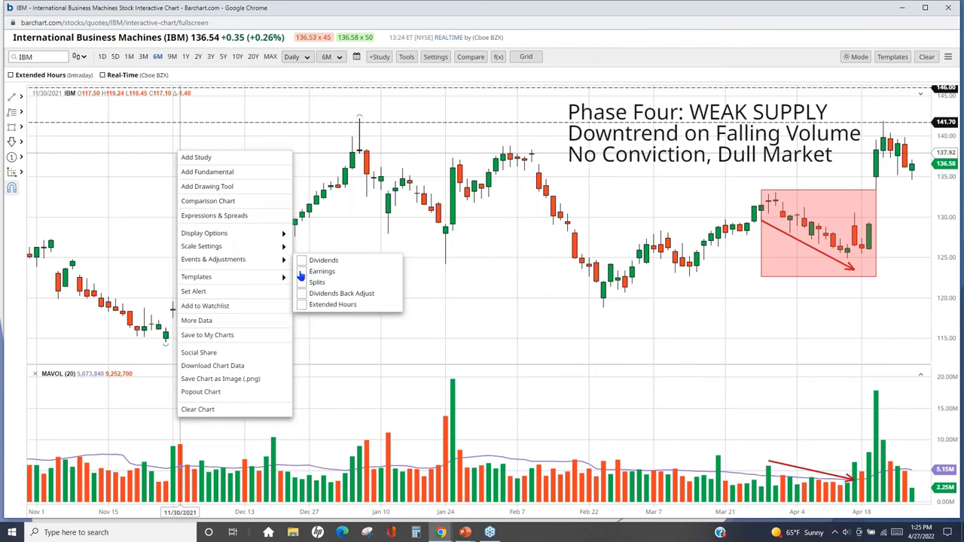
{"action": "left_click", "coordinate": [301, 272]}
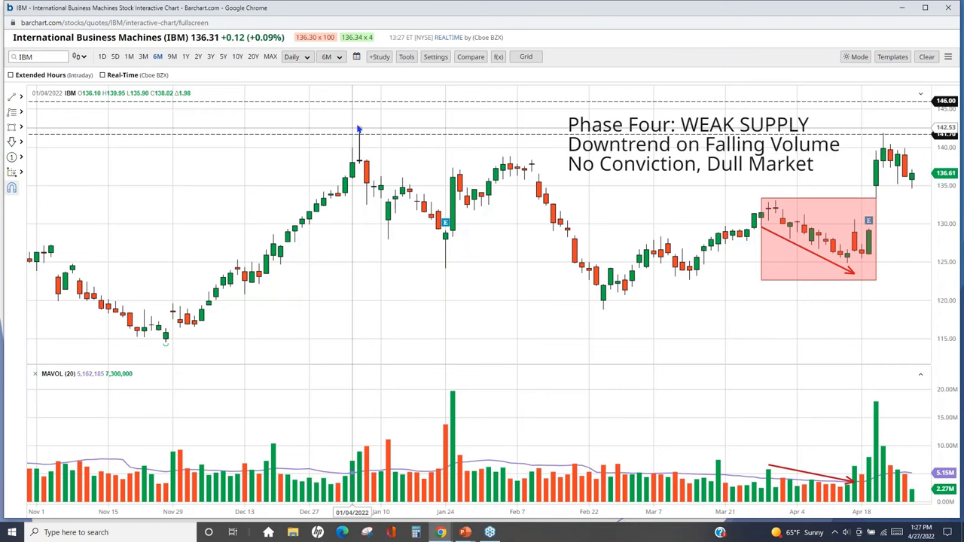
Examine IBM's 60-minute price and volume around the January 24 earnings date and back to August, and restore the six-month daily range
{"action": "left_click", "coordinate": [130, 58]}
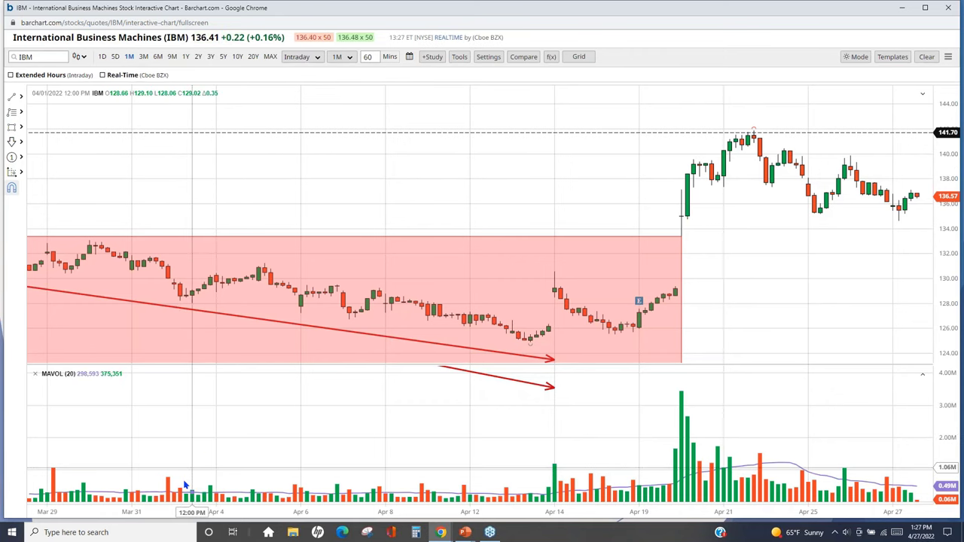
{"action": "left_click_drag", "start_coordinate": [179, 510], "coordinate": [301, 512]}
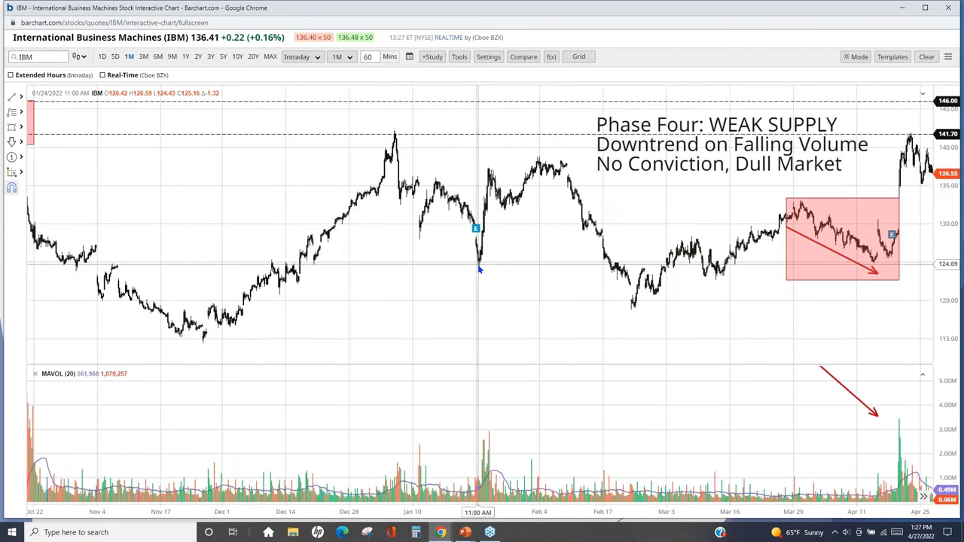
{"action": "left_click_drag", "start_coordinate": [483, 327], "coordinate": [761, 315]}
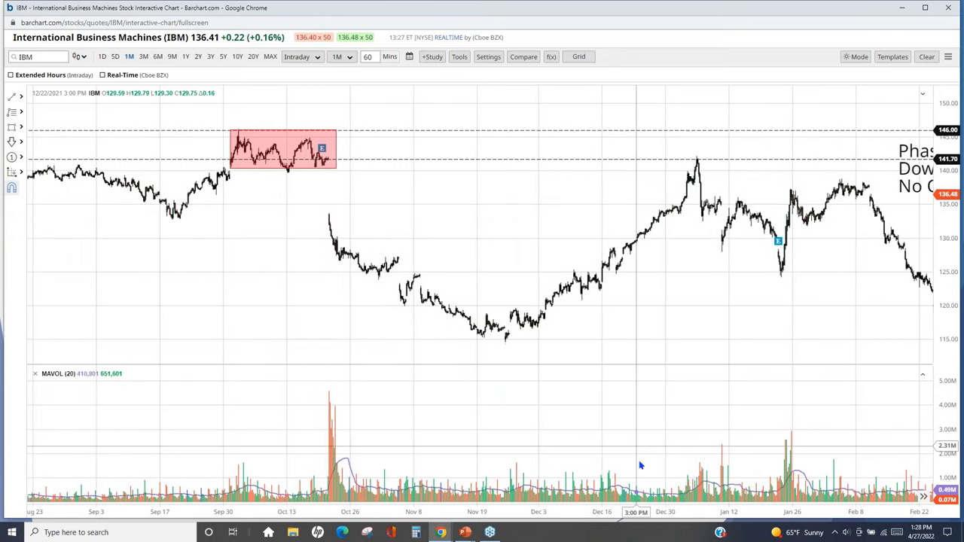
{"action": "left_click_drag", "start_coordinate": [674, 515], "coordinate": [667, 514]}
{"action": "scroll", "coordinate": [397, 403], "scroll_direction": "up", "scroll_amount": 10}
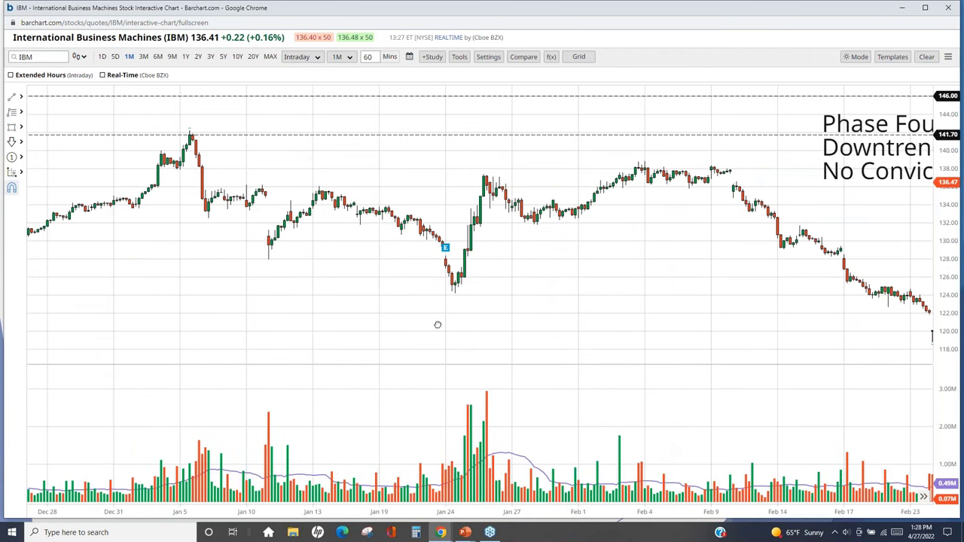
{"action": "left_click_drag", "start_coordinate": [437, 323], "coordinate": [570, 419]}
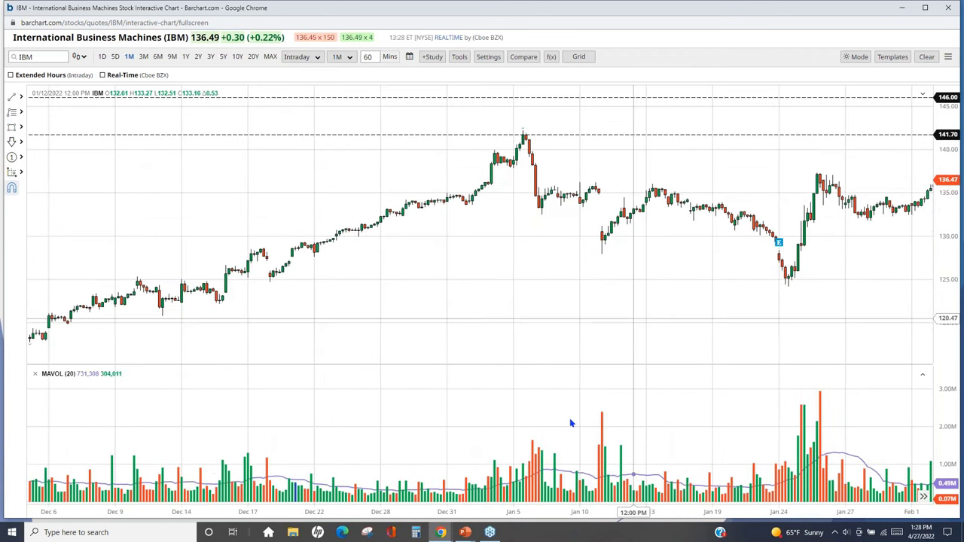
{"action": "scroll", "coordinate": [482, 479], "scroll_direction": "up", "scroll_amount": 3}
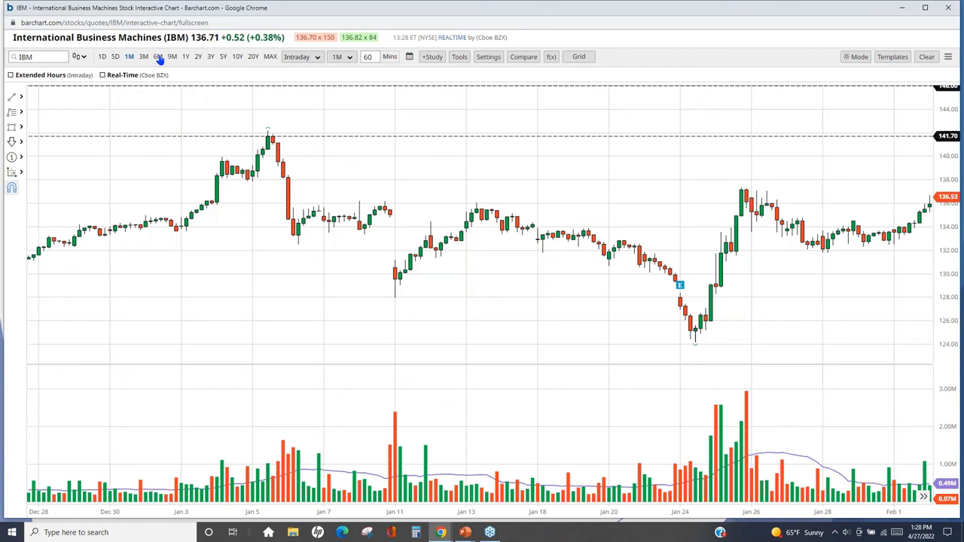
{"action": "left_click", "coordinate": [159, 58]}
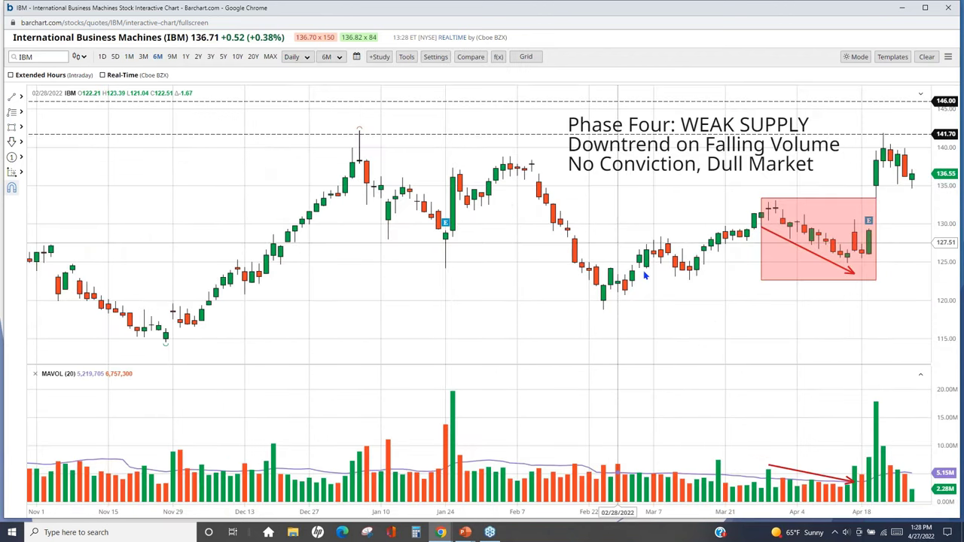
{"action": "left_click_drag", "start_coordinate": [680, 334], "coordinate": [658, 336]}
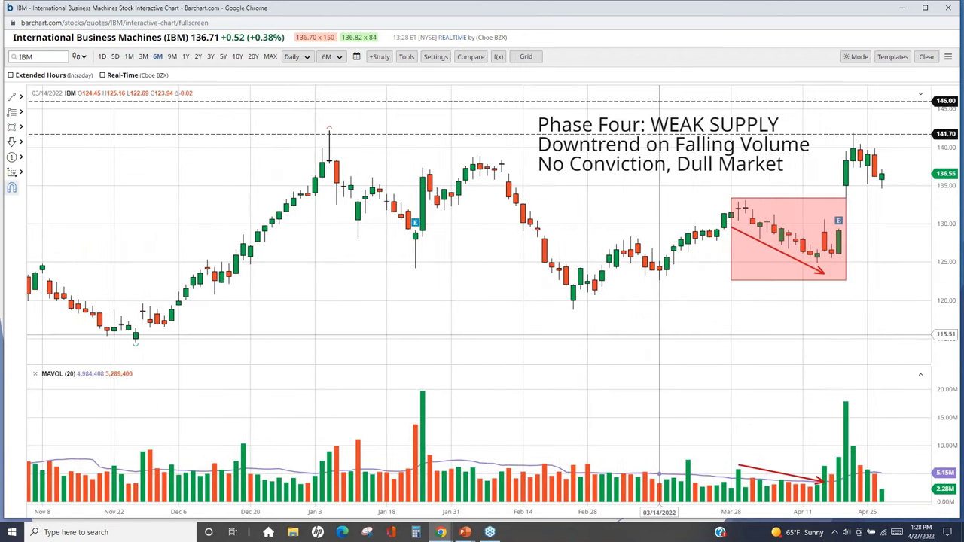
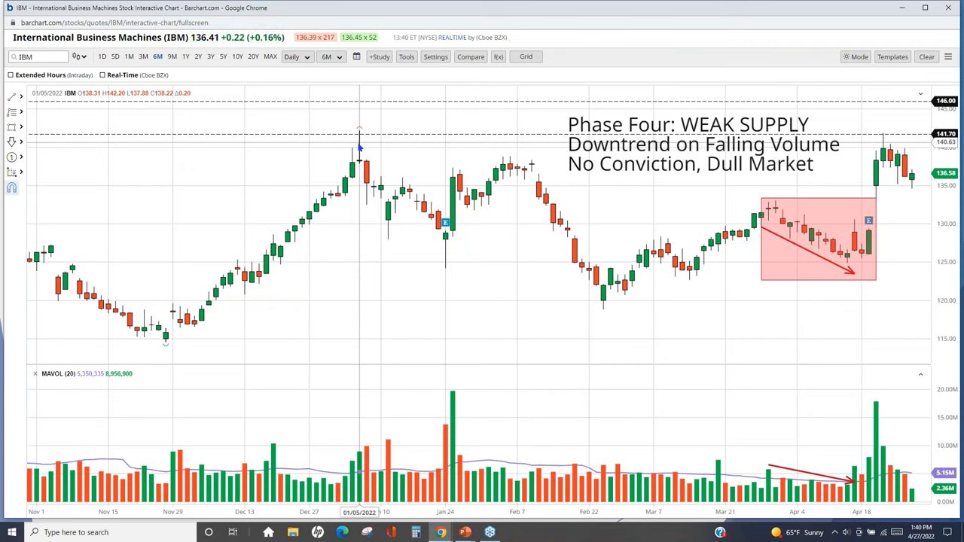
Load the Apple Inc (AAPL) chart
{"action": "left_click", "coordinate": [50, 54]}
{"action": "type", "text": "aapl"}
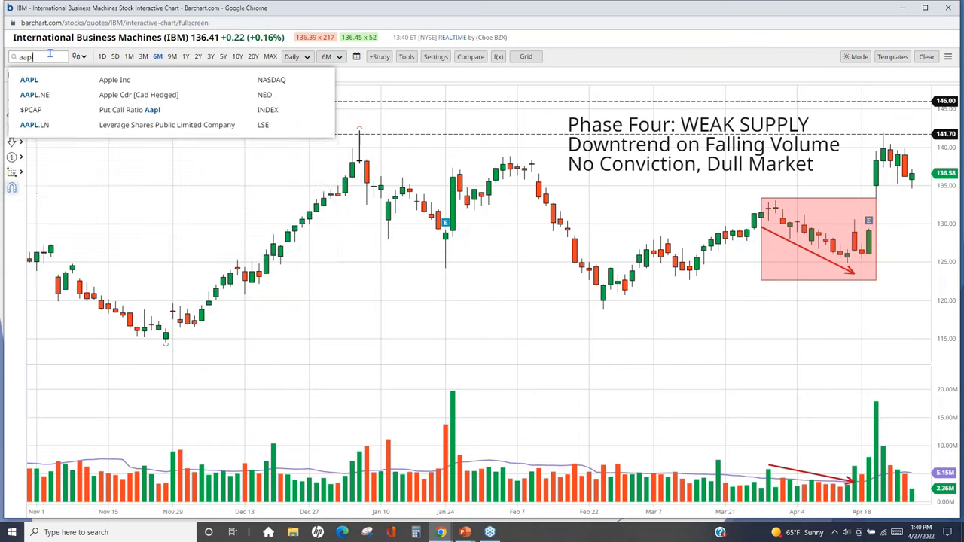
{"action": "left_click", "coordinate": [113, 82]}
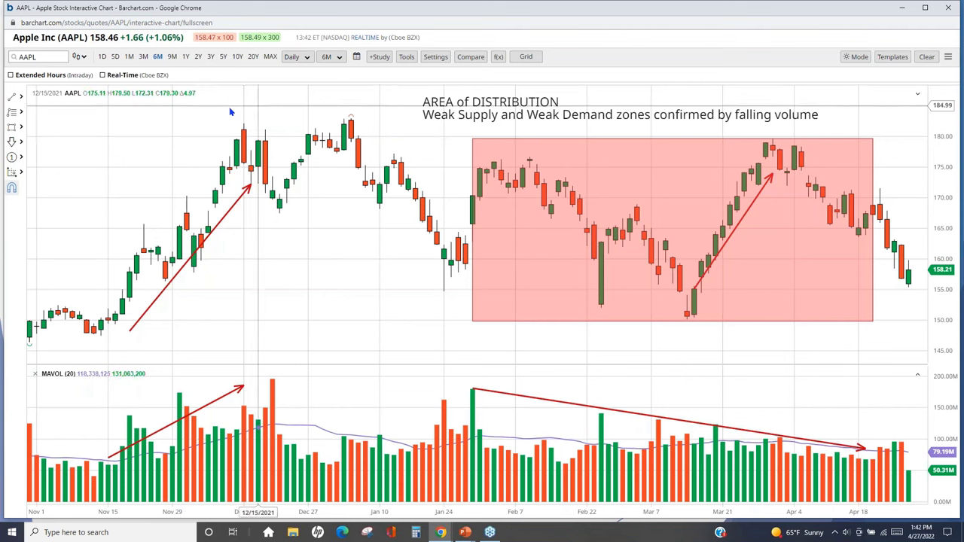
Check Apple's per-share information for its next earnings date and close the data window
{"action": "right_click", "coordinate": [174, 107]}
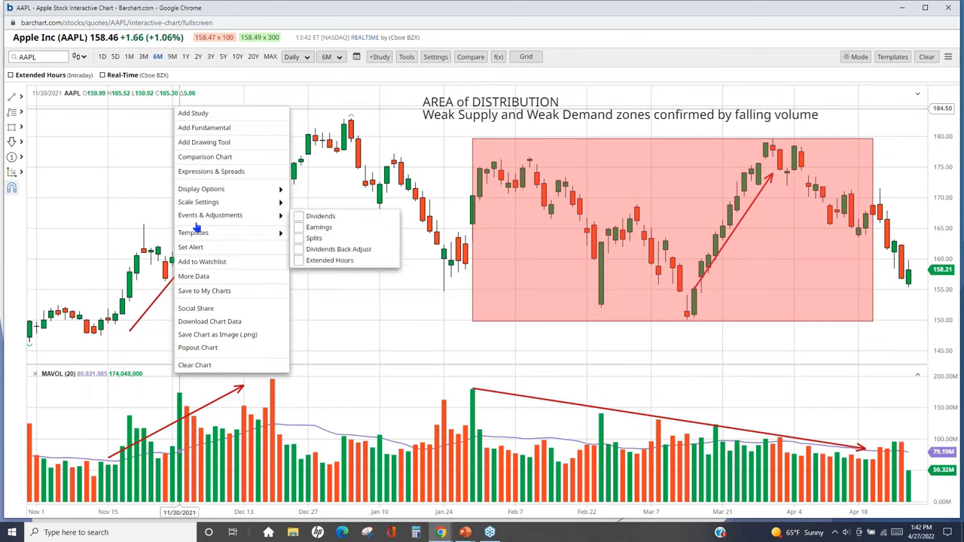
{"action": "left_click", "coordinate": [192, 276]}
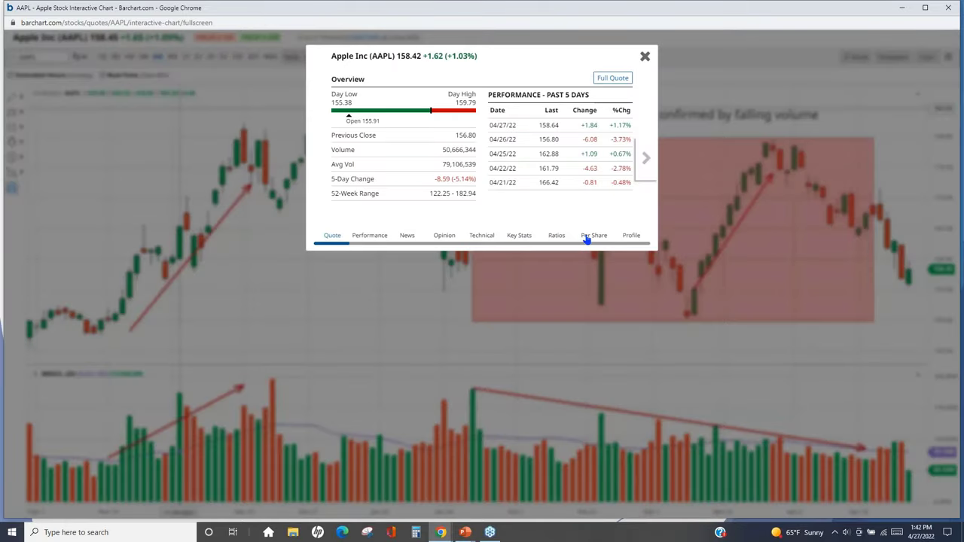
{"action": "left_click", "coordinate": [587, 236]}
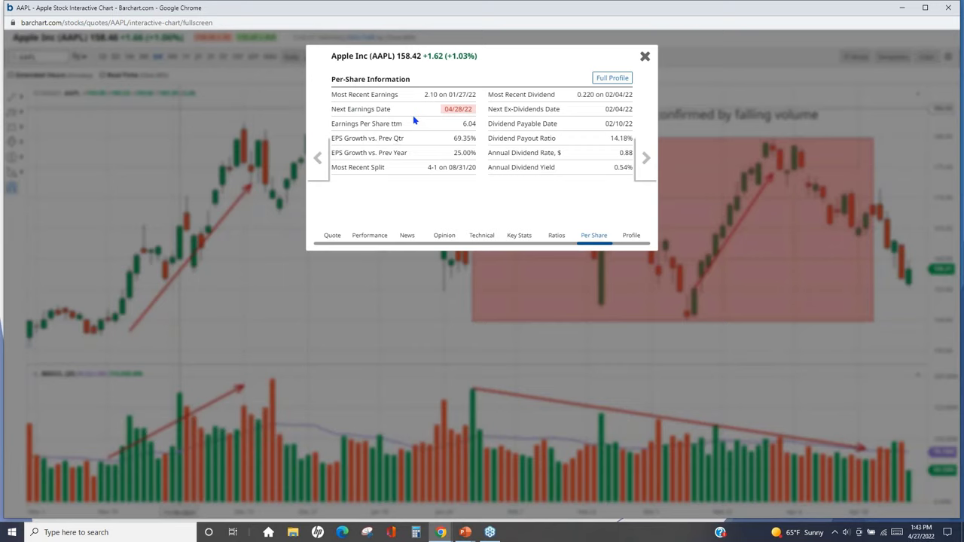
{"action": "left_click", "coordinate": [645, 59]}
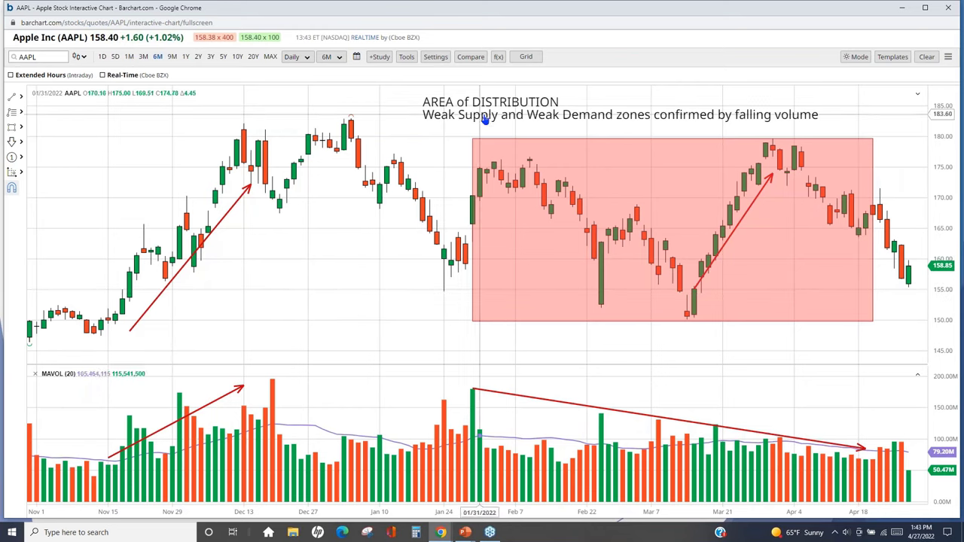
Load the QQQ chart in place of the Apple chart
{"action": "left_click", "coordinate": [40, 54]}
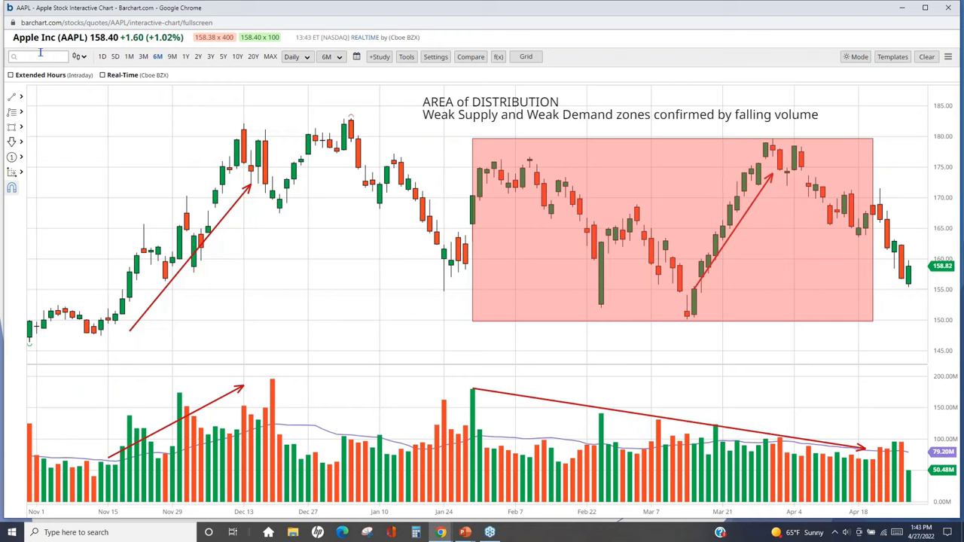
{"action": "type", "text": "qq"}
{"action": "type", "text": "q"}
{"action": "key", "text": "Return"}
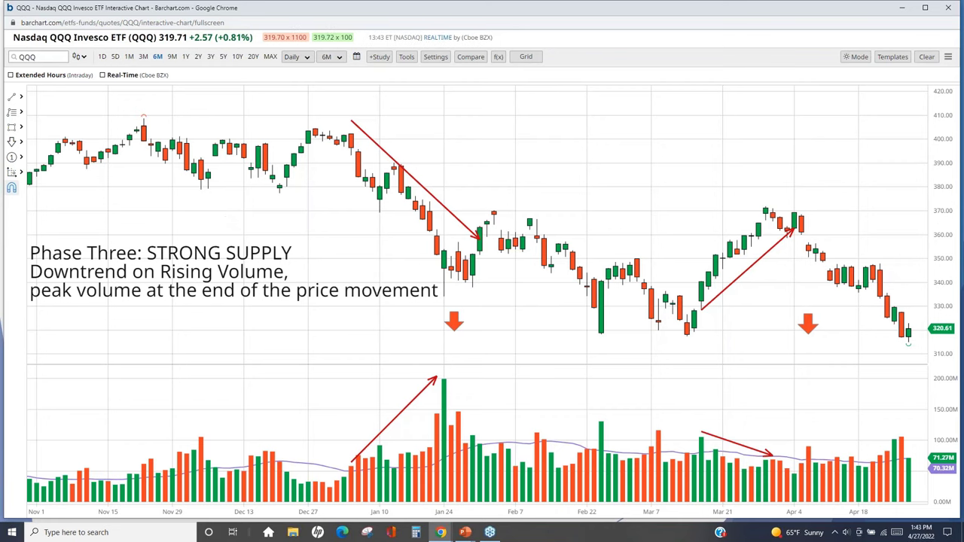
Add the On Balance Volume study to QQQ in a new pane with an MA average and period 20
{"action": "left_click", "coordinate": [379, 56]}
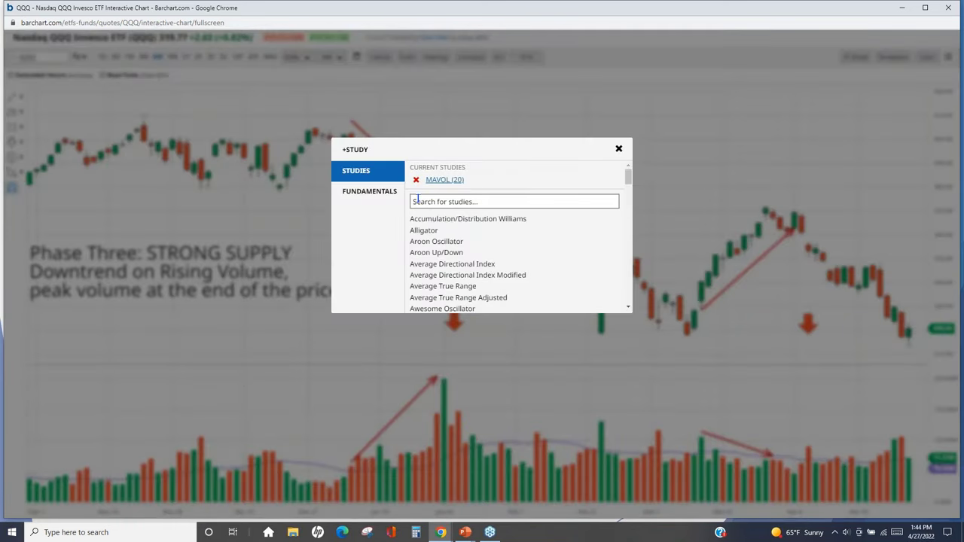
{"action": "type", "text": "on t"}
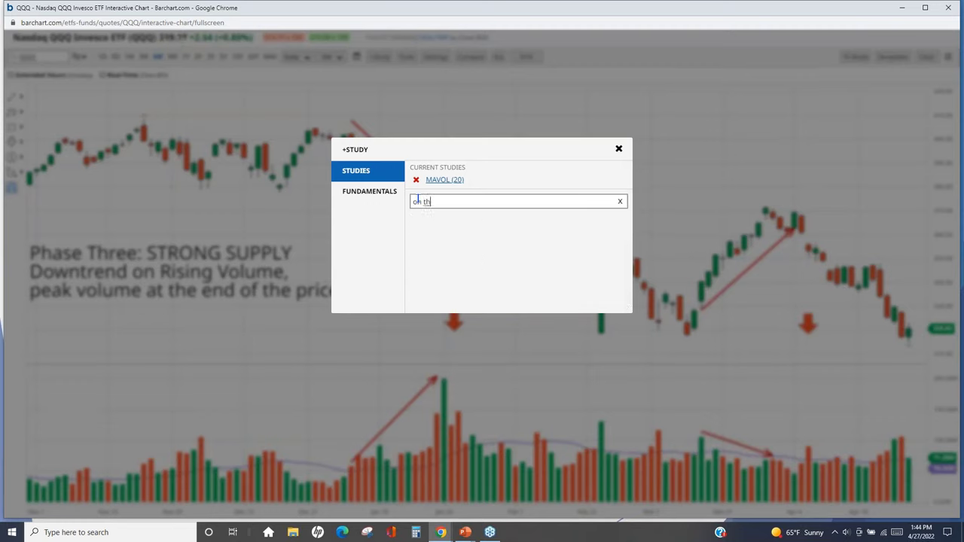
{"action": "key", "text": "BackSpace"}
{"action": "type", "text": "ba"}
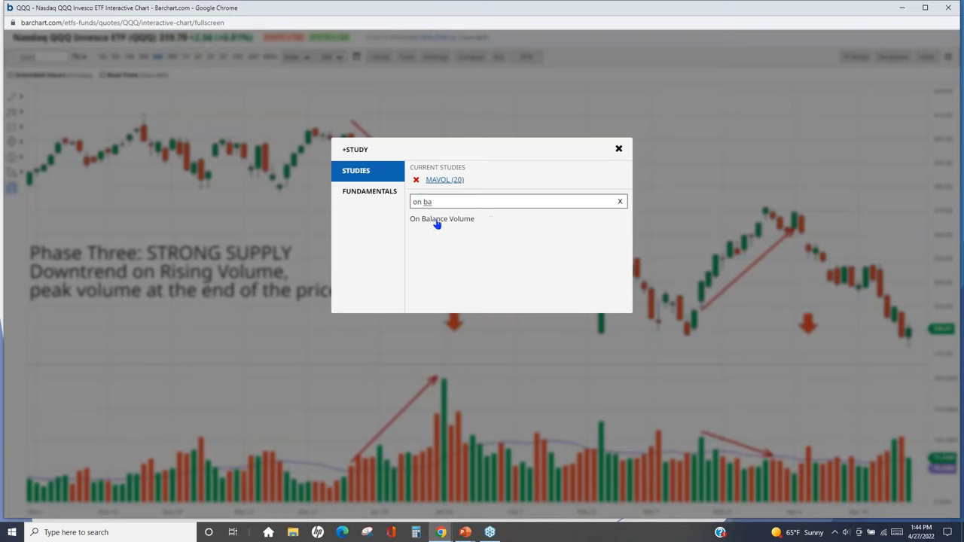
{"action": "left_click", "coordinate": [437, 220]}
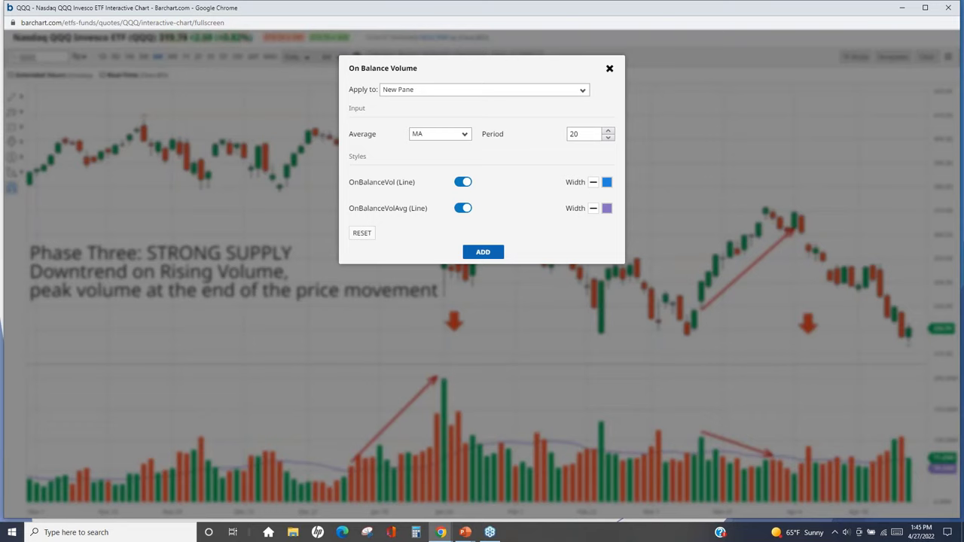
{"action": "left_click", "coordinate": [482, 253]}
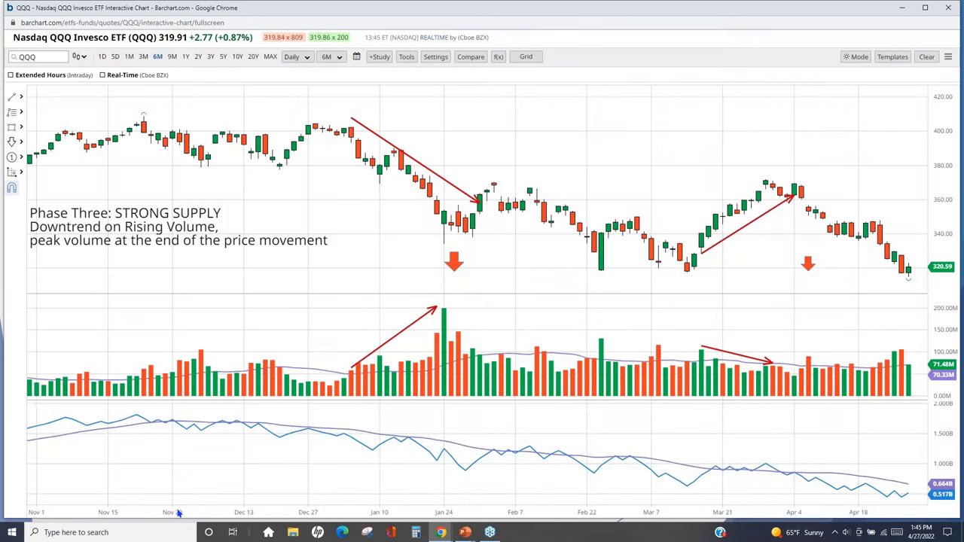
Examine QQQ's on-balance volume against price back to mid-2019, leaving empty space after the latest bar
{"action": "scroll", "coordinate": [181, 513], "scroll_direction": "down", "scroll_amount": 5}
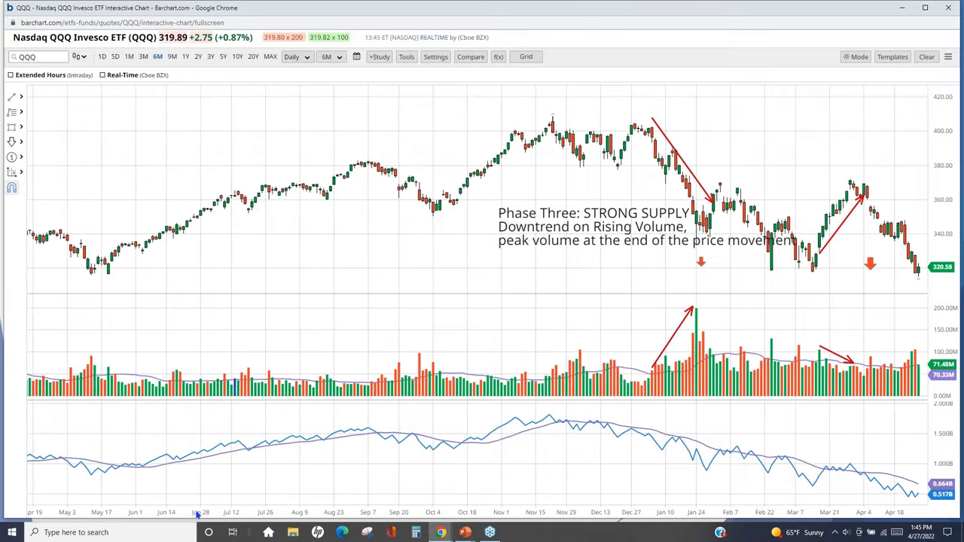
{"action": "scroll", "coordinate": [197, 513], "scroll_direction": "down", "scroll_amount": 10}
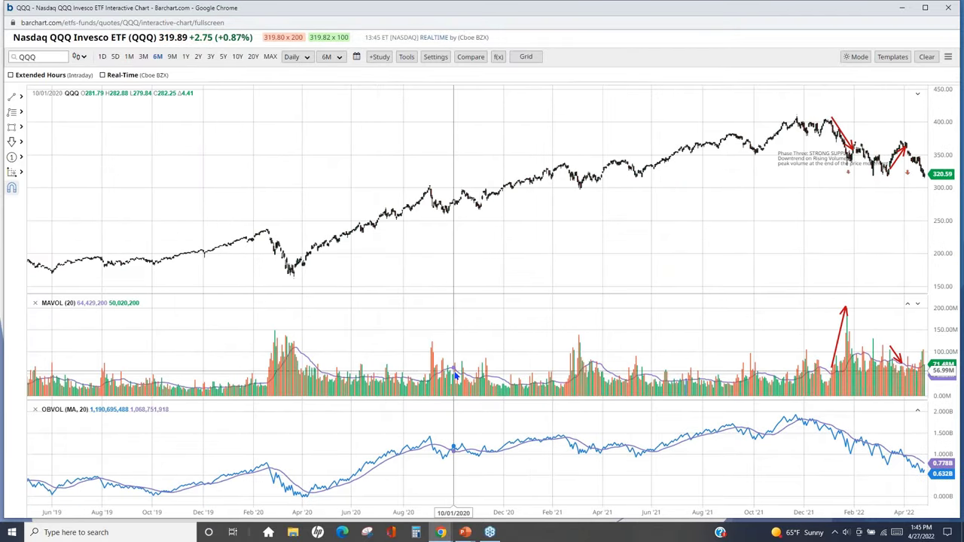
{"action": "left_click_drag", "start_coordinate": [714, 218], "coordinate": [580, 219]}
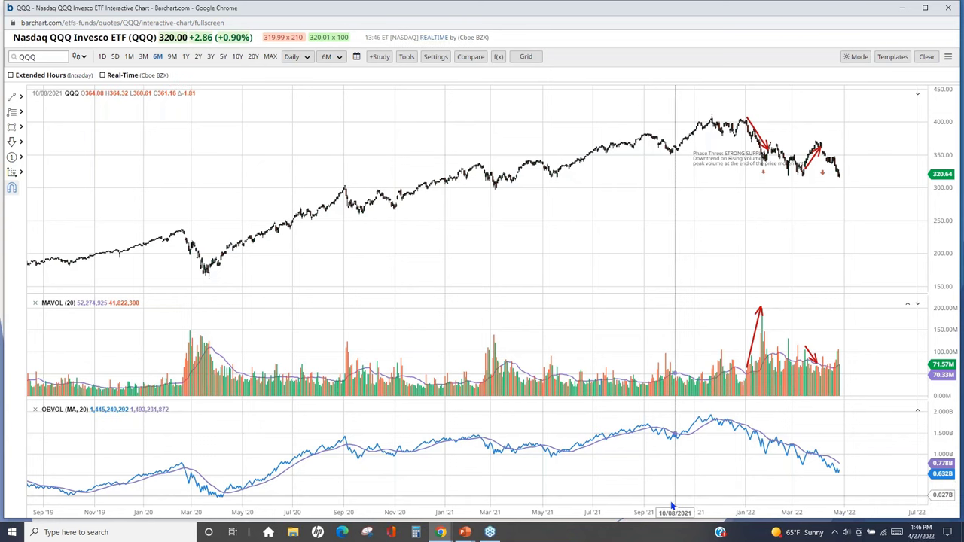
{"action": "scroll", "coordinate": [668, 509], "scroll_direction": "up", "scroll_amount": 3}
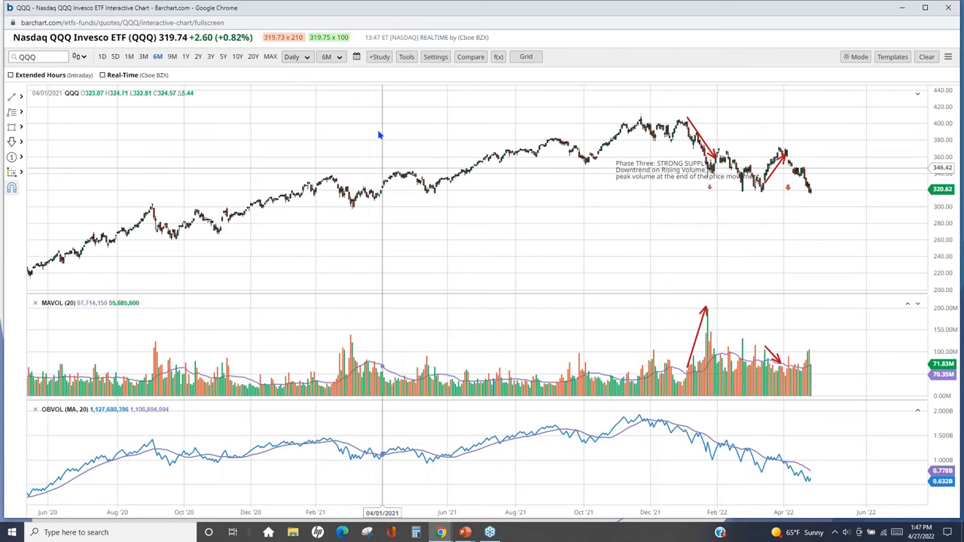
Add the Accumulation/Distribution Williams study with period 14 in a new pane and extend the visible QQQ history back to April 2021
{"action": "left_click", "coordinate": [380, 57]}
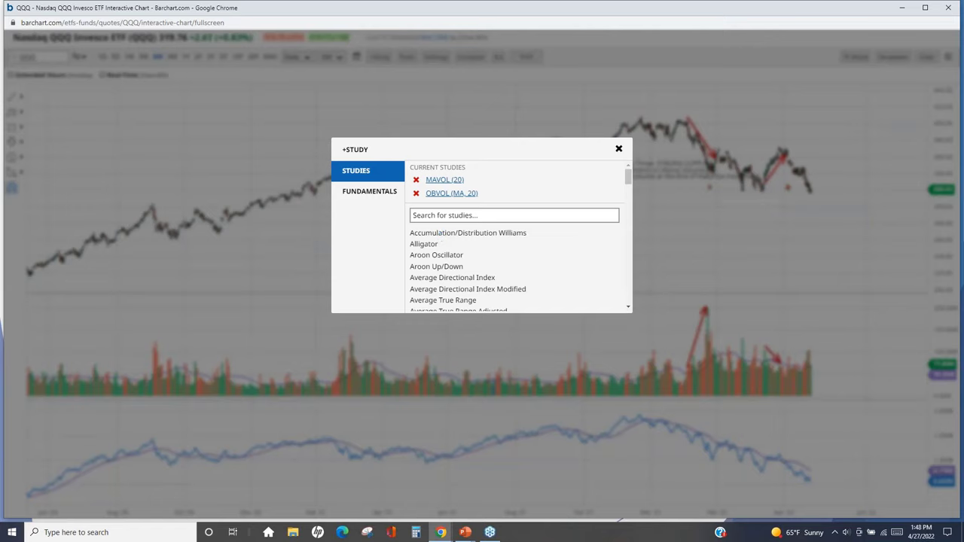
{"action": "left_click_drag", "start_coordinate": [629, 177], "coordinate": [628, 197]}
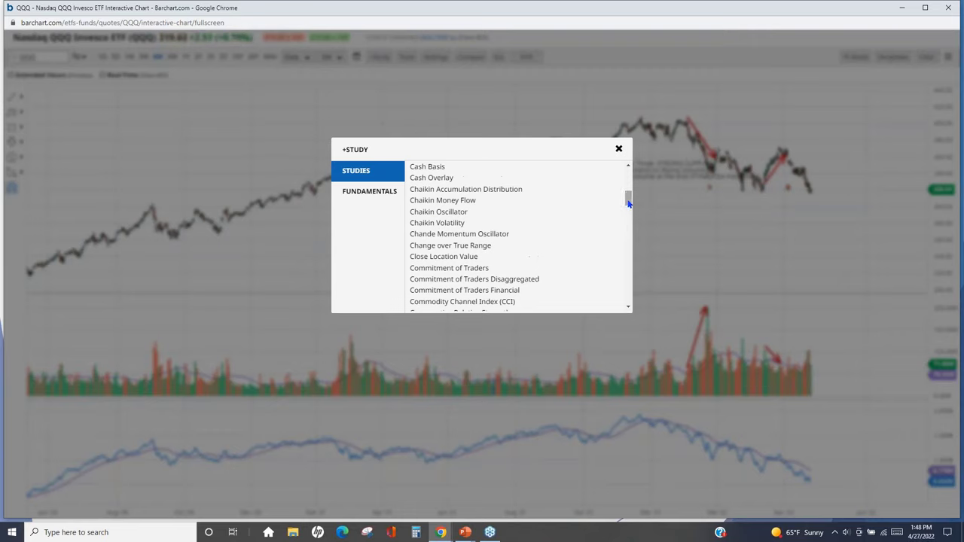
{"action": "left_click_drag", "start_coordinate": [628, 197], "coordinate": [629, 180]}
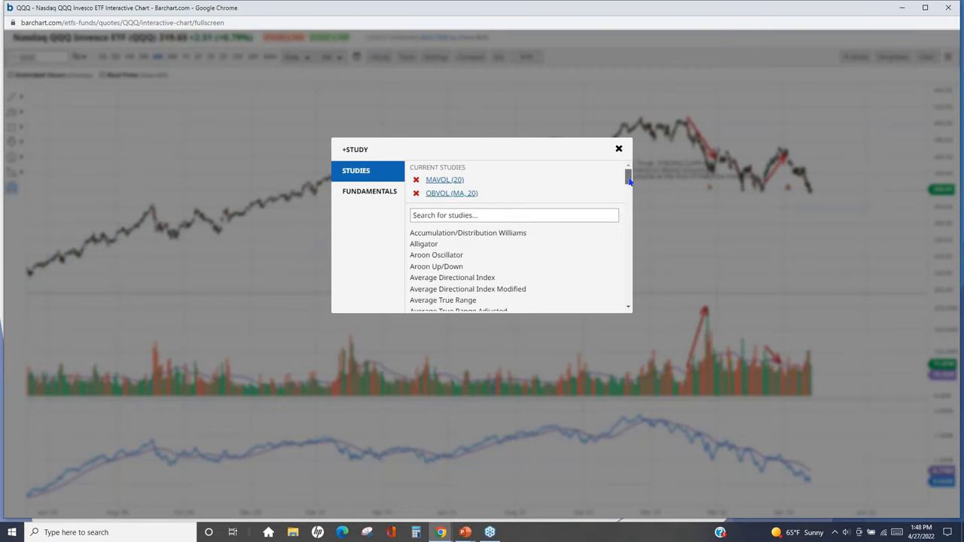
{"action": "left_click", "coordinate": [489, 234]}
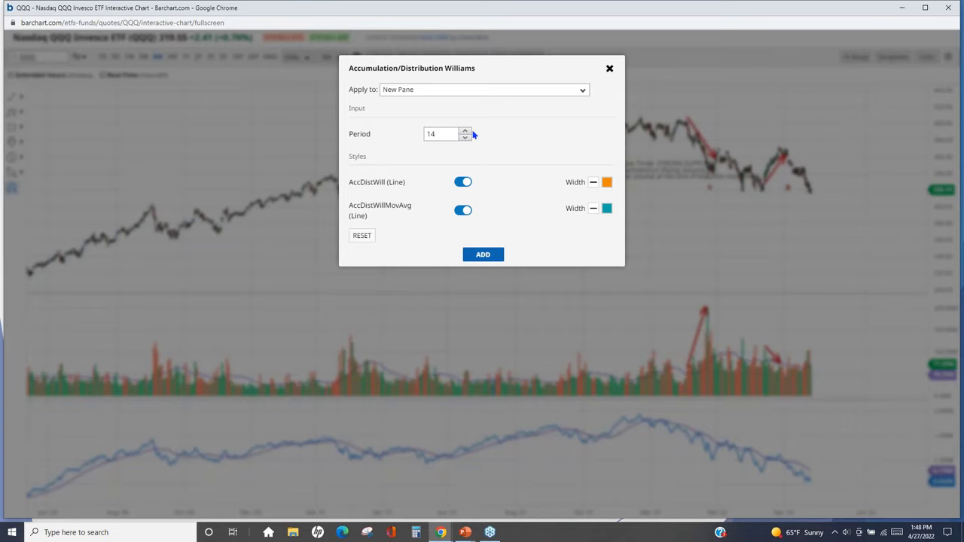
{"action": "left_click", "coordinate": [485, 255]}
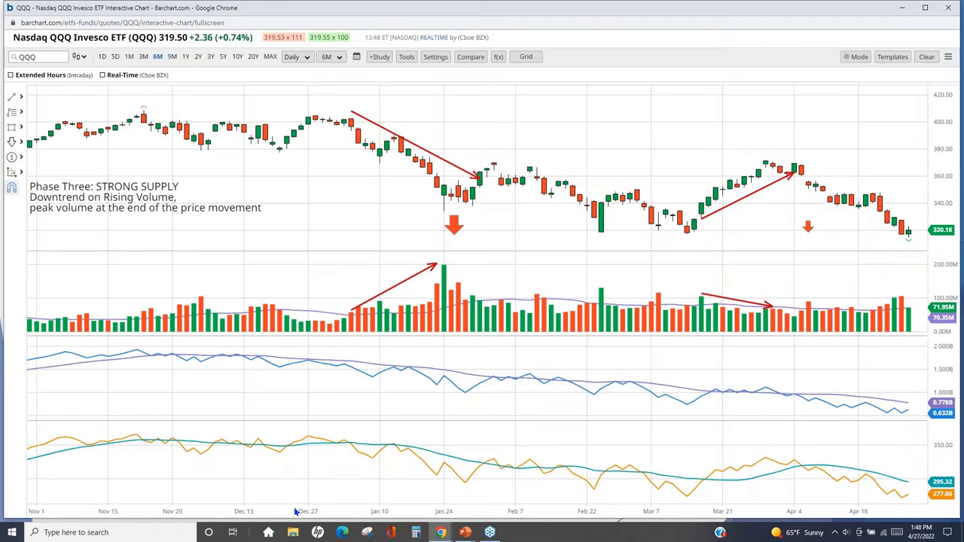
{"action": "scroll", "coordinate": [305, 512], "scroll_direction": "down", "scroll_amount": 4}
{"action": "scroll", "coordinate": [304, 512], "scroll_direction": "down", "scroll_amount": 5}
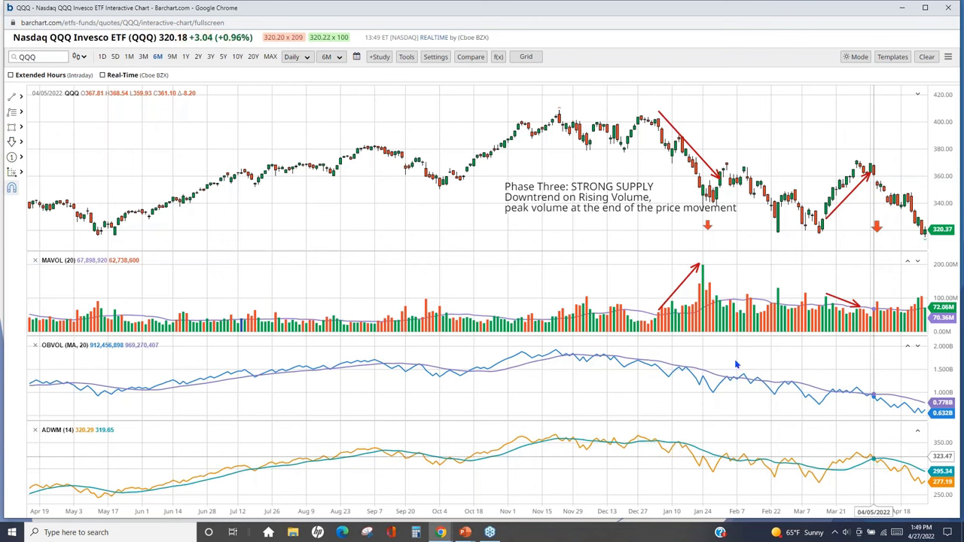
Add the Chaikin Accumulation Distribution study to the QQQ chart in a new pane
{"action": "left_click", "coordinate": [379, 56]}
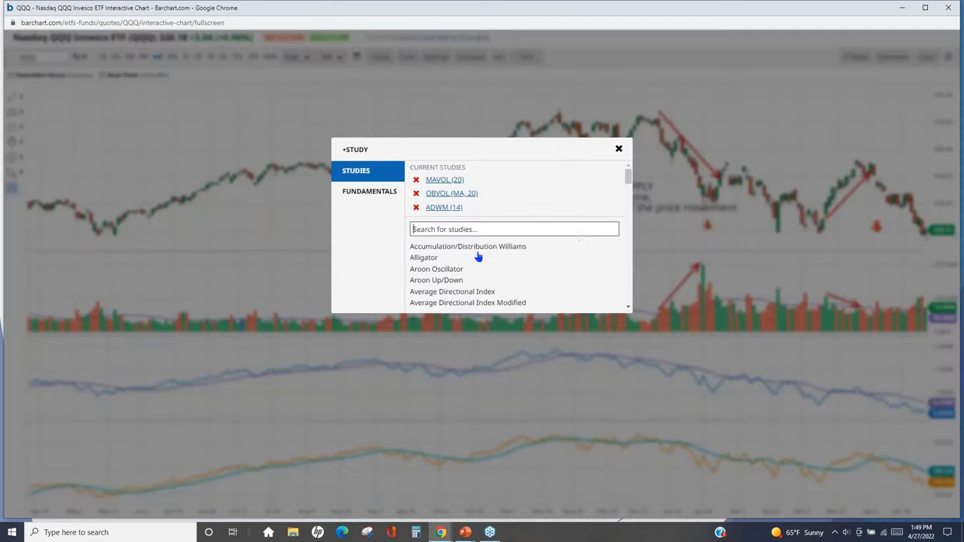
{"action": "left_click_drag", "start_coordinate": [627, 176], "coordinate": [628, 185]}
{"action": "scroll", "coordinate": [508, 260], "scroll_direction": "down", "scroll_amount": 2}
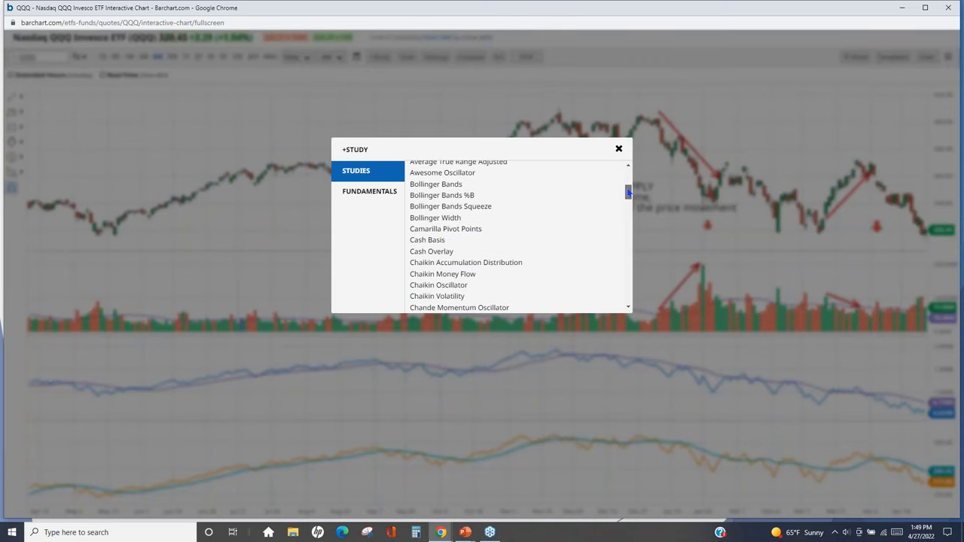
{"action": "left_click", "coordinate": [501, 262]}
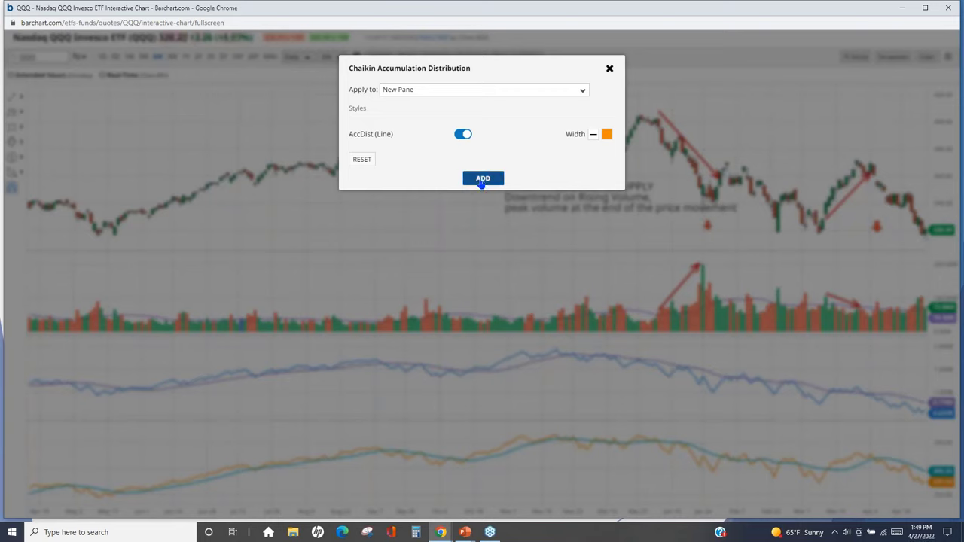
{"action": "left_click", "coordinate": [481, 181]}
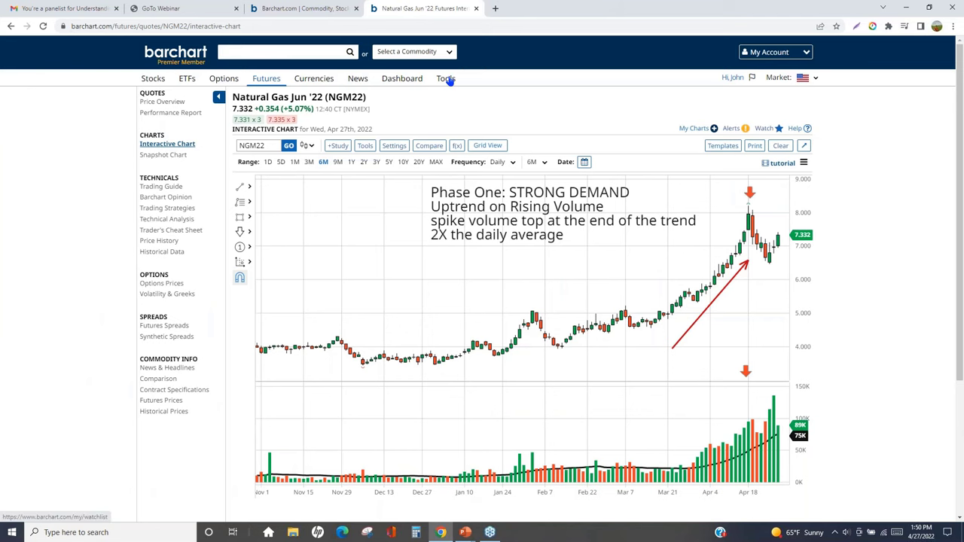
Look up VWAP in Barchart's Technical Indicators reference and read how it is used with intraday charts
{"action": "mouse_move", "coordinate": [447, 80]}
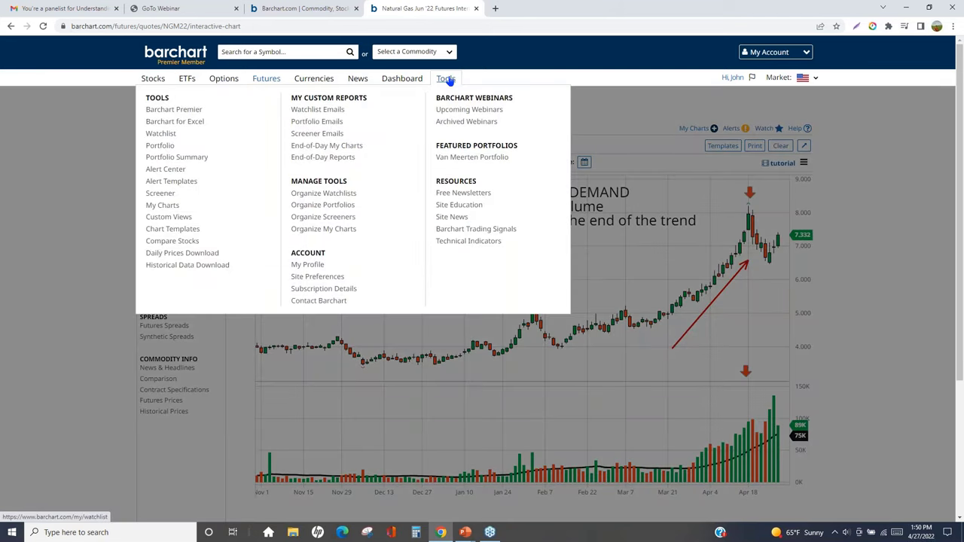
{"action": "left_click", "coordinate": [467, 242]}
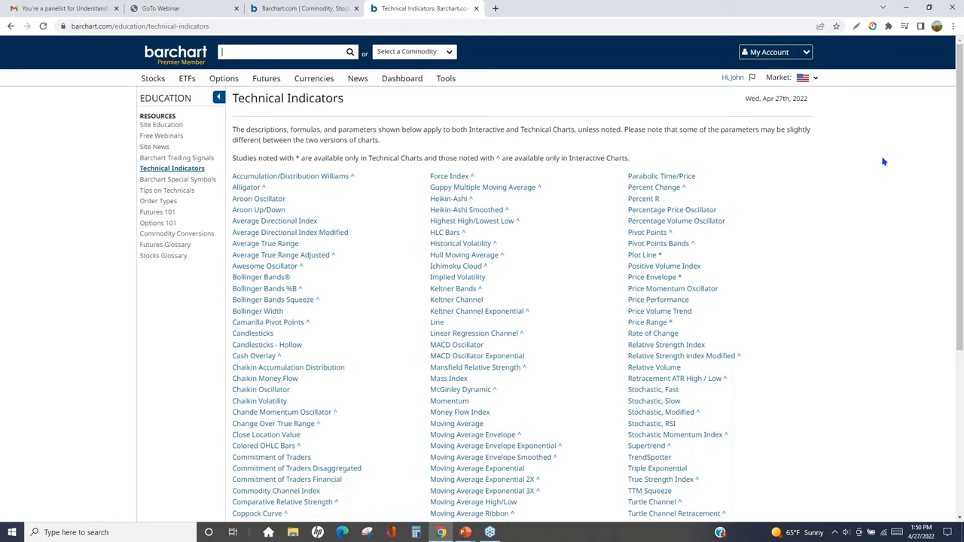
{"action": "left_click_drag", "start_coordinate": [960, 129], "coordinate": [960, 228]}
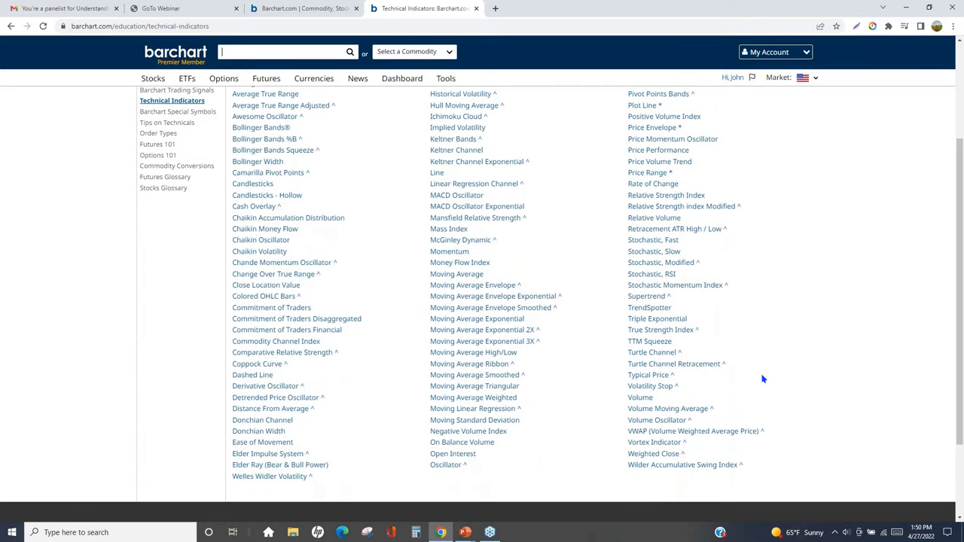
{"action": "left_click", "coordinate": [637, 434]}
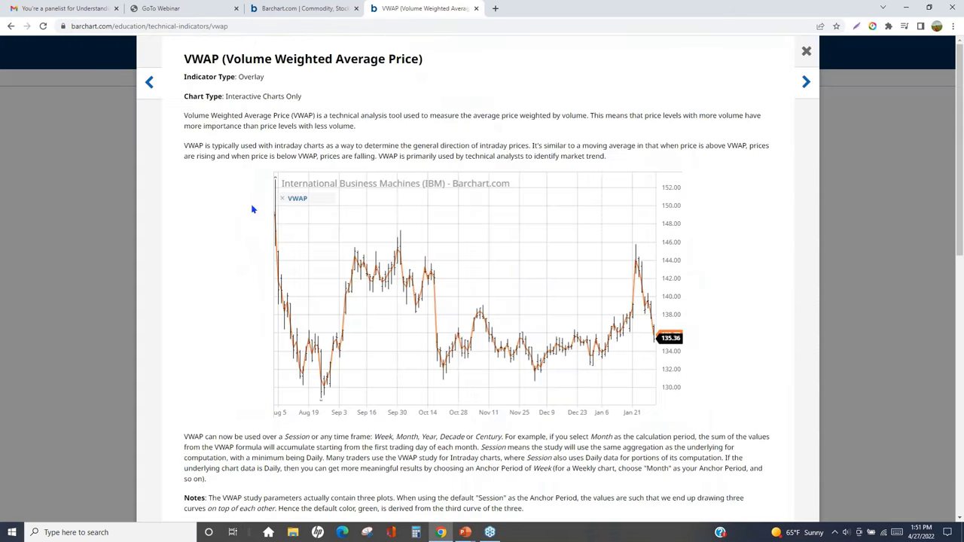
{"action": "left_click_drag", "start_coordinate": [183, 145], "coordinate": [615, 159]}
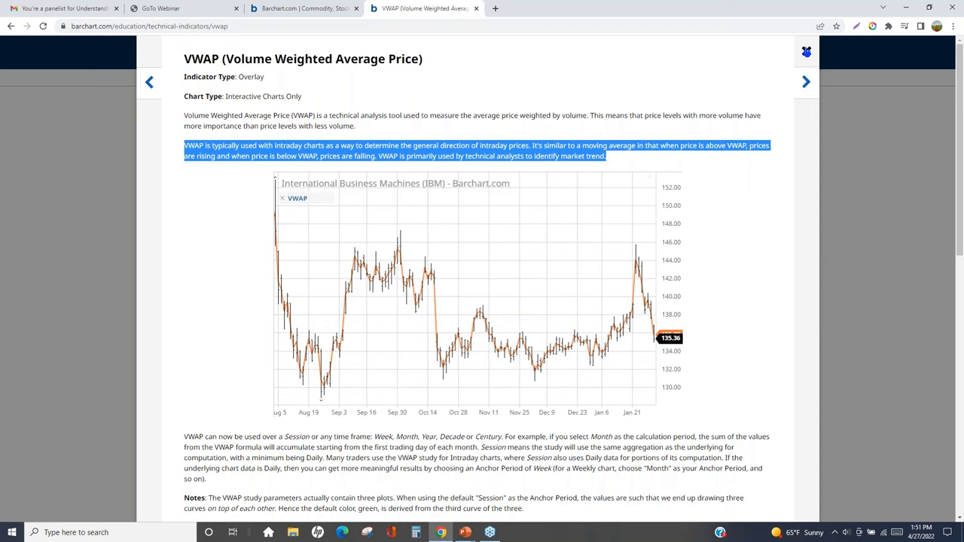
{"action": "left_click", "coordinate": [805, 52]}
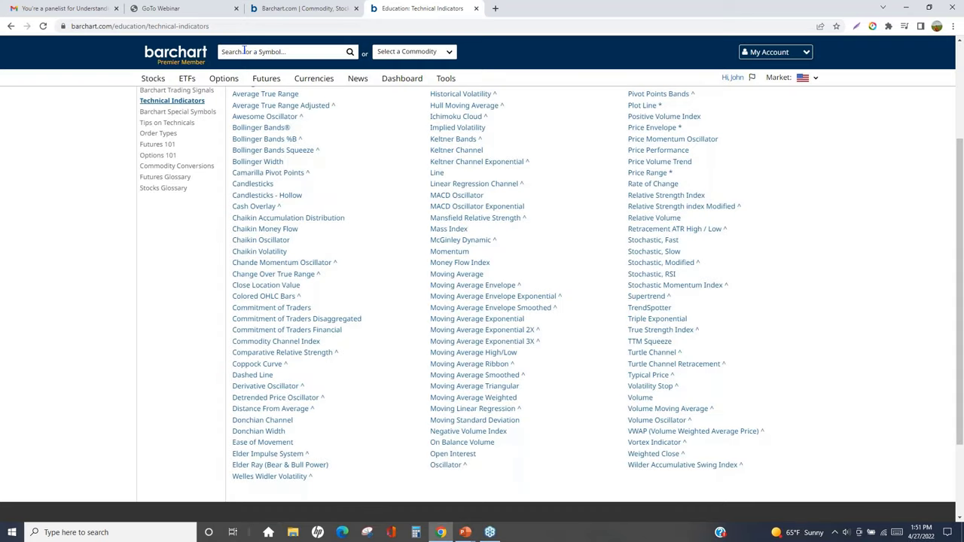
Find the Natural Gas June 2022 contract (NGM22) and open its interactive chart in full-screen view
{"action": "left_click", "coordinate": [244, 49]}
{"action": "type", "text": "ngm"}
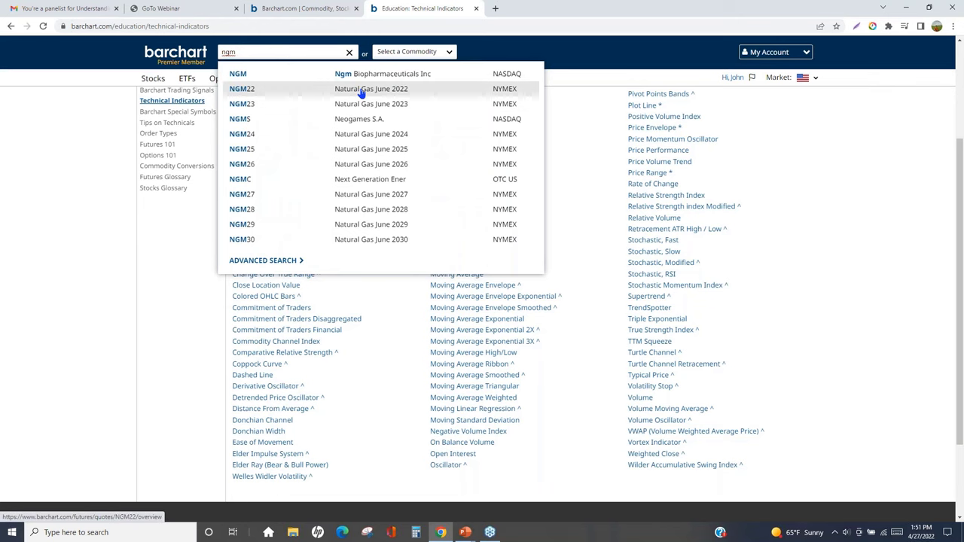
{"action": "left_click", "coordinate": [356, 88]}
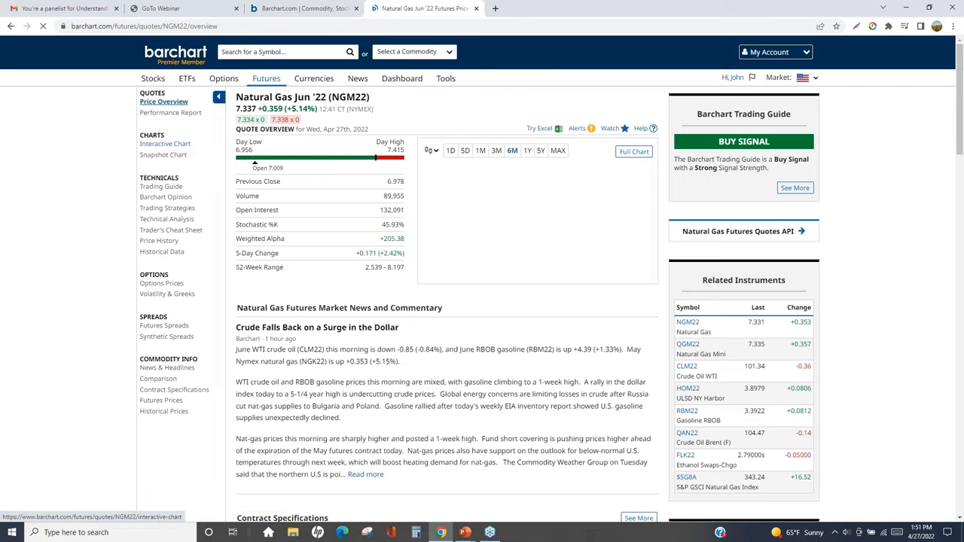
{"action": "left_click", "coordinate": [166, 143]}
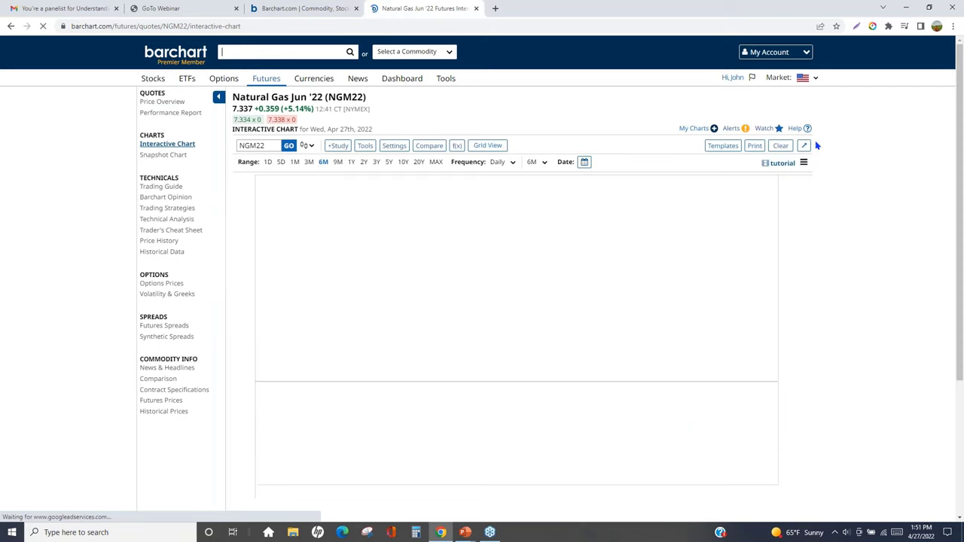
{"action": "left_click", "coordinate": [804, 146]}
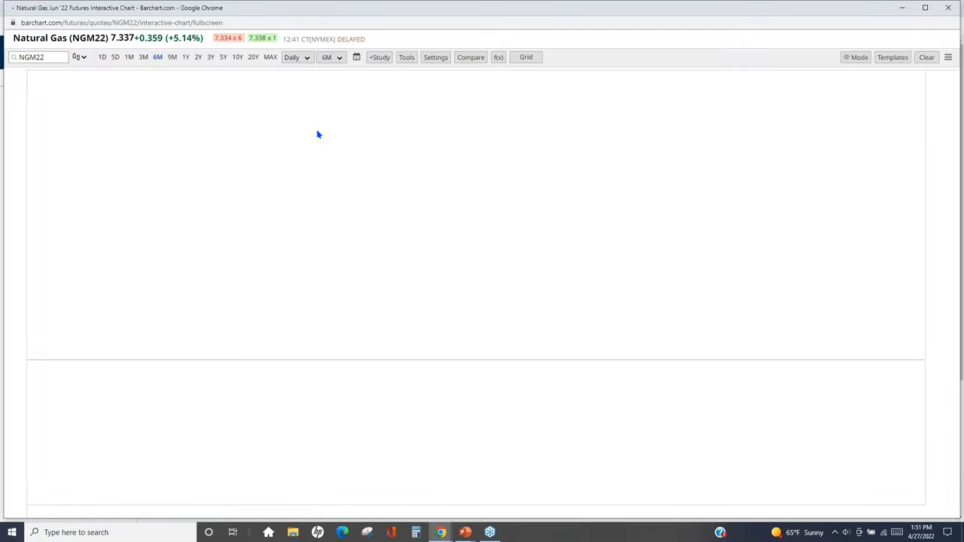
Set the natural gas chart to a one-month intraday range and narrow the visible period to April 21–27
{"action": "left_click", "coordinate": [130, 59]}
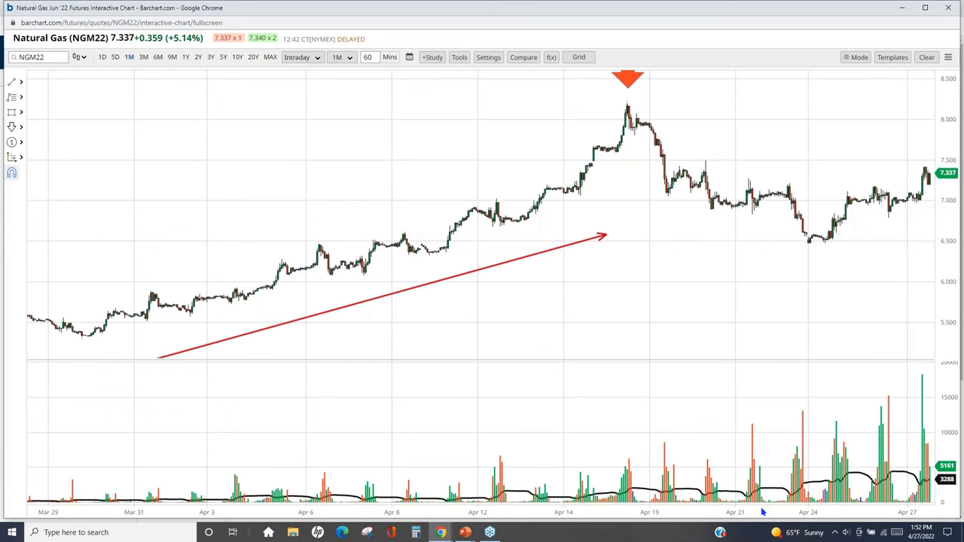
{"action": "scroll", "coordinate": [759, 512], "scroll_direction": "up", "scroll_amount": 5}
{"action": "scroll", "coordinate": [753, 511], "scroll_direction": "up", "scroll_amount": 6}
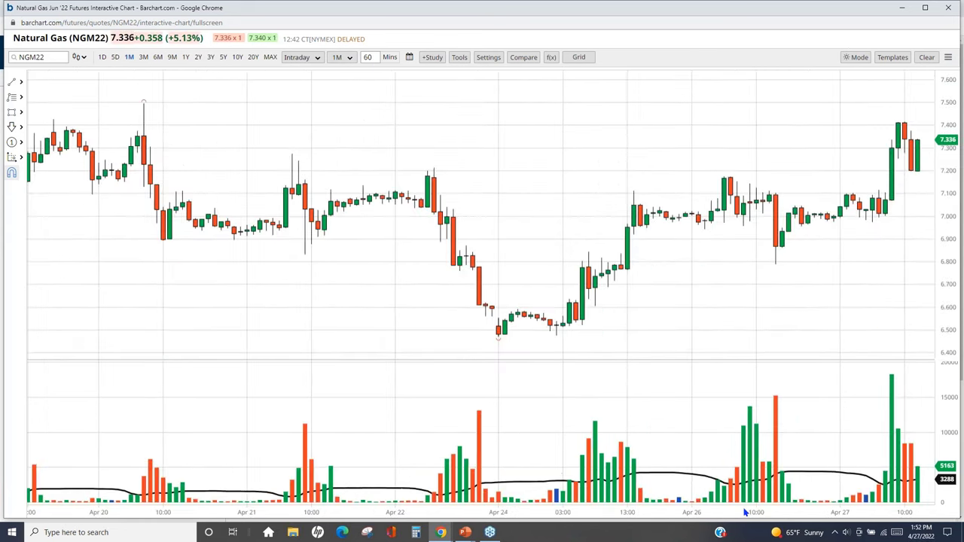
{"action": "scroll", "coordinate": [744, 512], "scroll_direction": "up", "scroll_amount": 2}
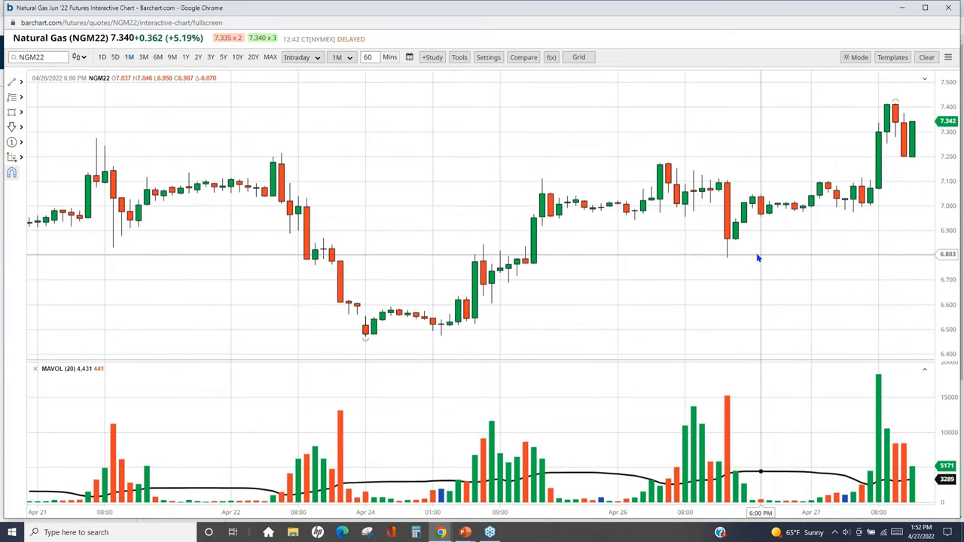
Add the VWAP study to the main chart window with source HLC/3, anchor period Session and only the VWAP line shown
{"action": "left_click", "coordinate": [434, 60]}
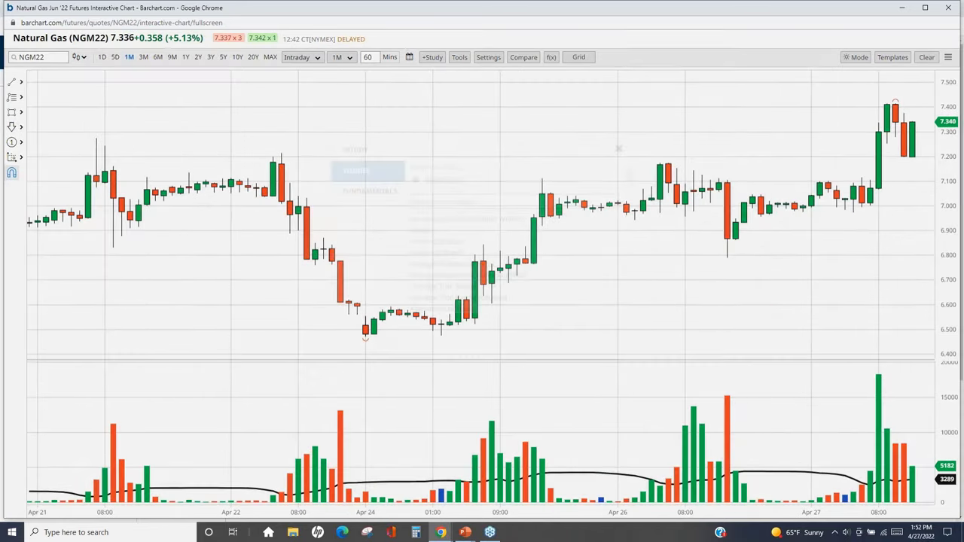
{"action": "type", "text": "vw"}
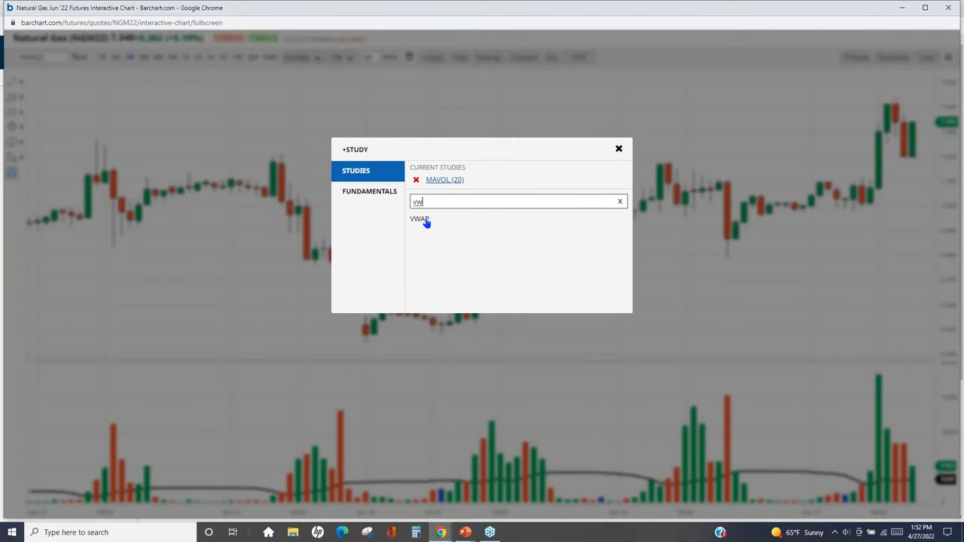
{"action": "left_click", "coordinate": [419, 219]}
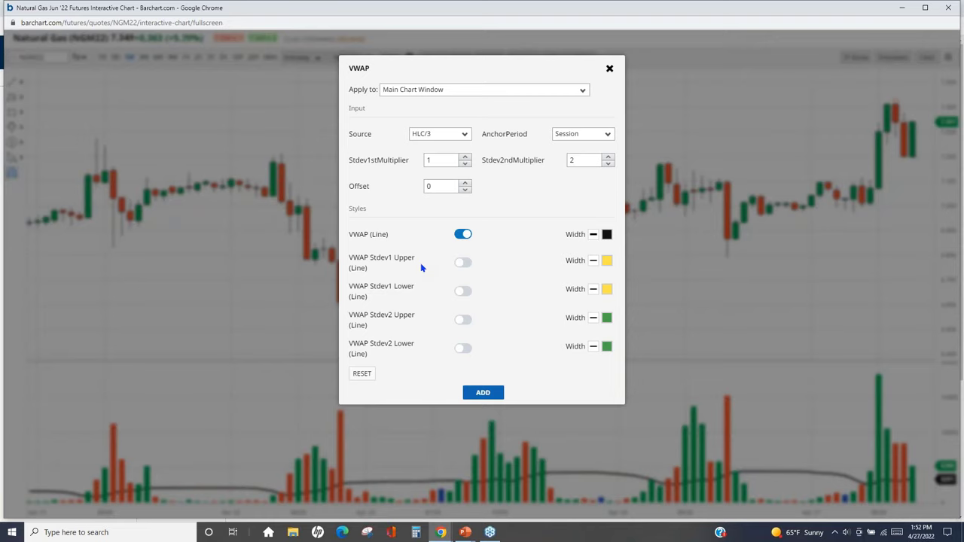
{"action": "left_click", "coordinate": [482, 393]}
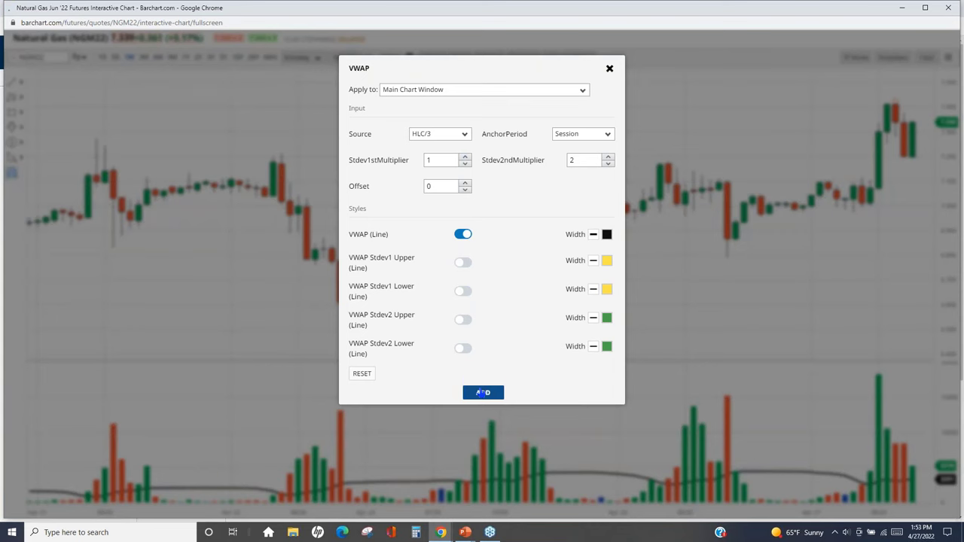
{"action": "left_click", "coordinate": [482, 392]}
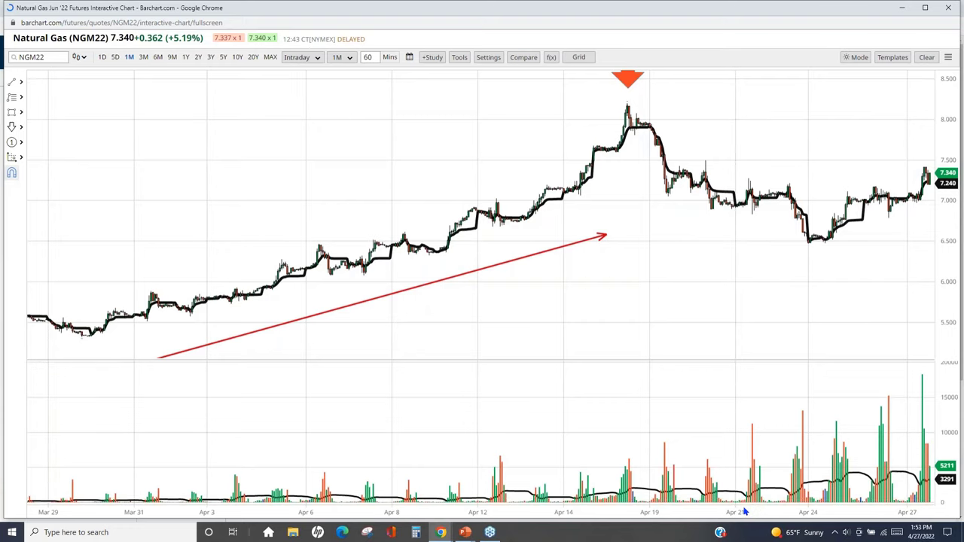
Examine hourly natural gas prices against the VWAP line from April 22 to 27, and close the full-screen chart
{"action": "scroll", "coordinate": [723, 512], "scroll_direction": "up", "scroll_amount": 2}
{"action": "scroll", "coordinate": [723, 512], "scroll_direction": "up", "scroll_amount": 5}
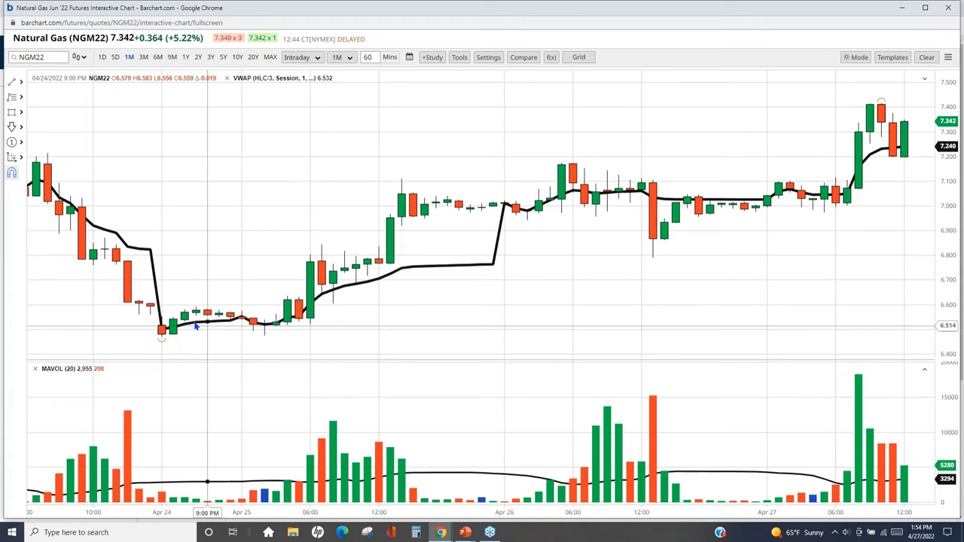
{"action": "left_click_drag", "start_coordinate": [208, 396], "coordinate": [284, 396]}
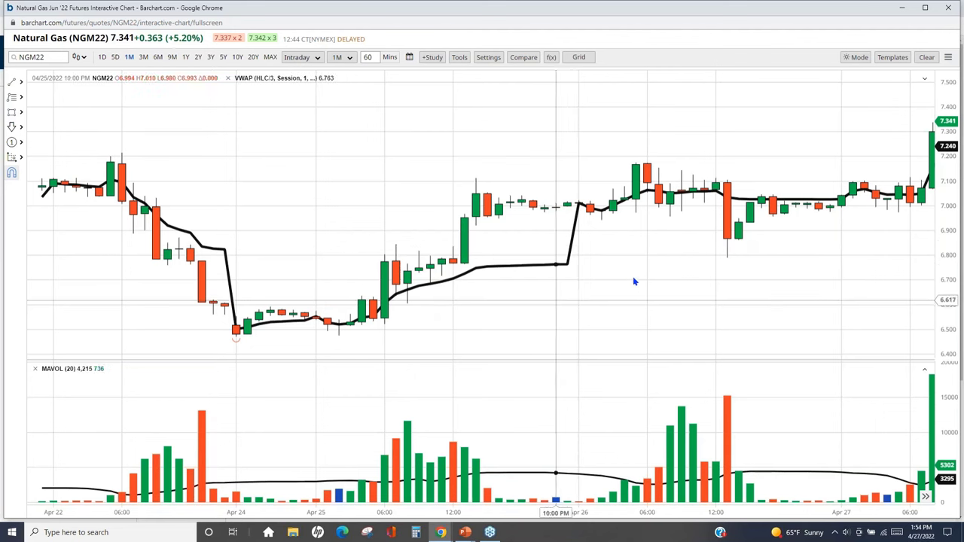
{"action": "left_click_drag", "start_coordinate": [749, 274], "coordinate": [588, 278]}
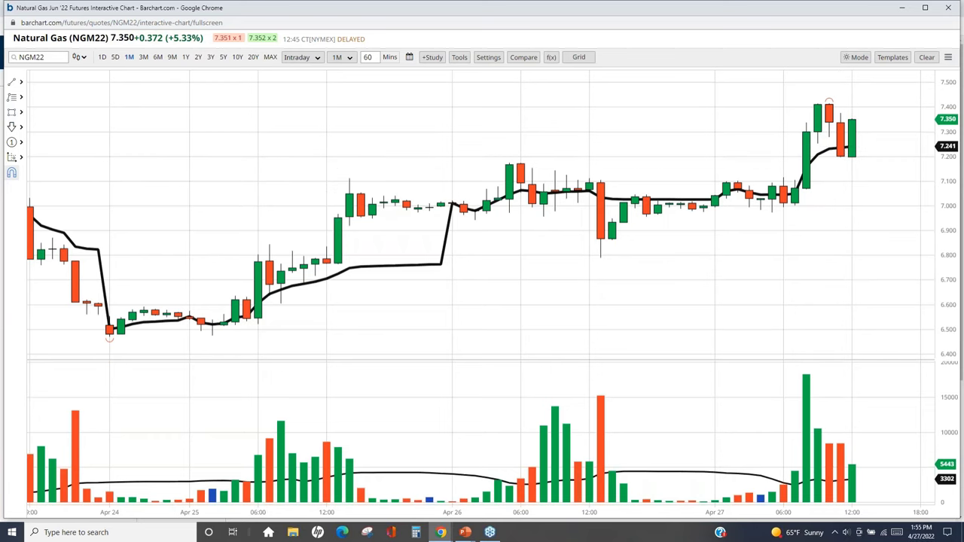
{"action": "left_click", "coordinate": [950, 7]}
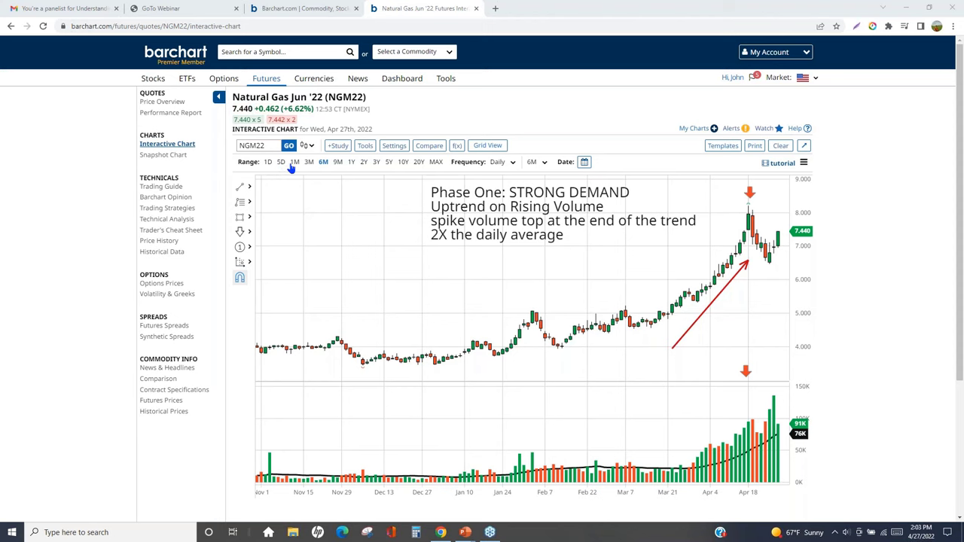
Set the embedded natural gas chart to a one-month range and bring the 60-minute bars for April 26–27 into close view
{"action": "left_click", "coordinate": [294, 163]}
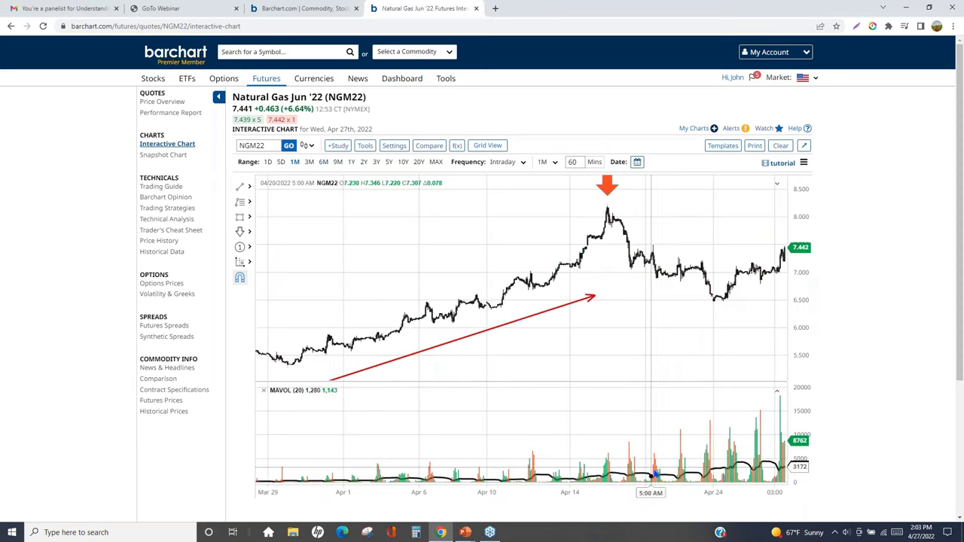
{"action": "left_click_drag", "start_coordinate": [680, 483], "coordinate": [645, 482]}
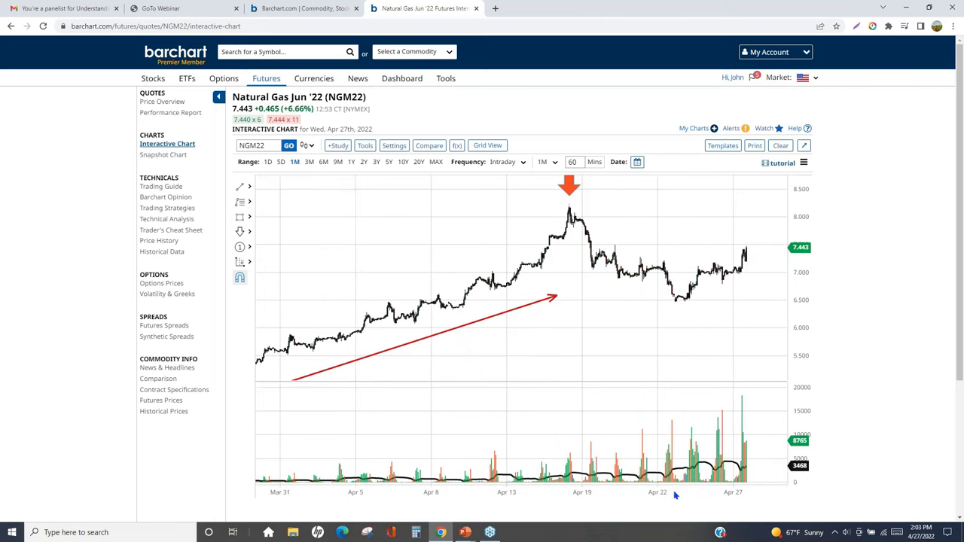
{"action": "scroll", "coordinate": [673, 490], "scroll_direction": "up", "scroll_amount": 10}
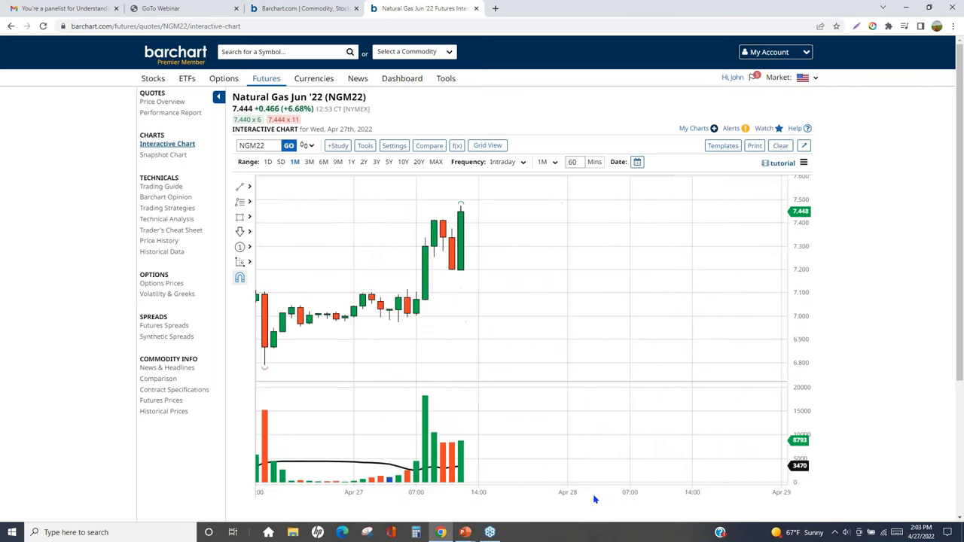
{"action": "left_click_drag", "start_coordinate": [570, 424], "coordinate": [783, 405]}
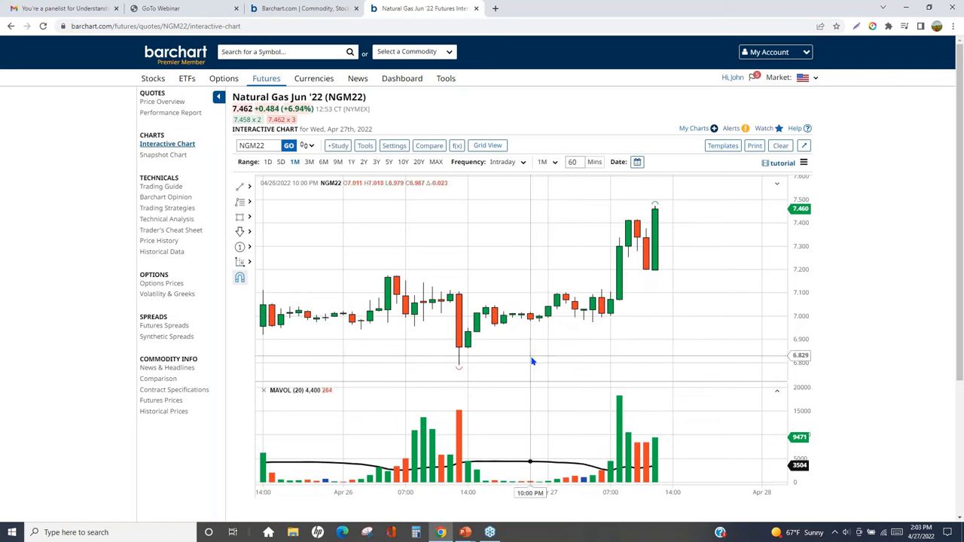
Switch to the PowerPoint slide show and advance from Caveats of Low Volume to the first bullet of Takeaways
{"action": "mouse_move", "coordinate": [466, 532]}
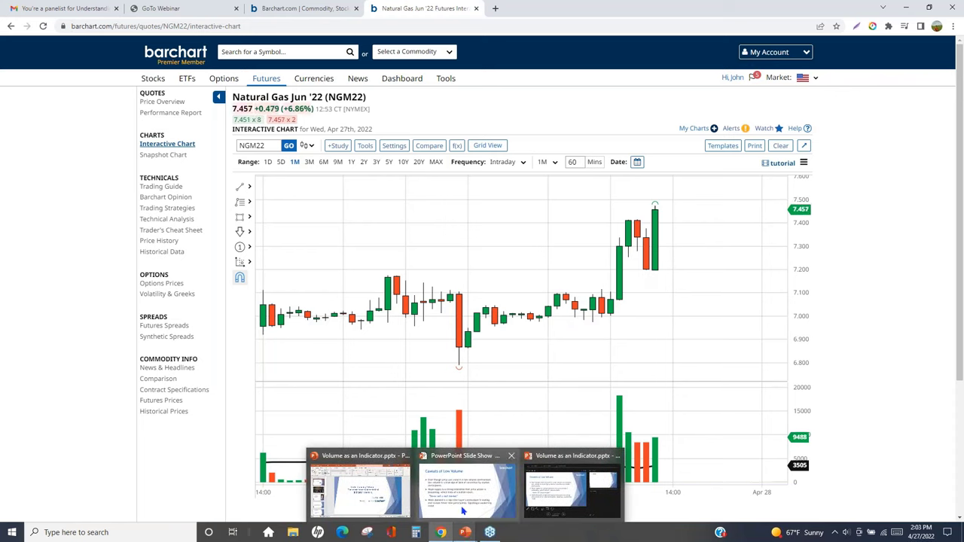
{"action": "left_click", "coordinate": [463, 511]}
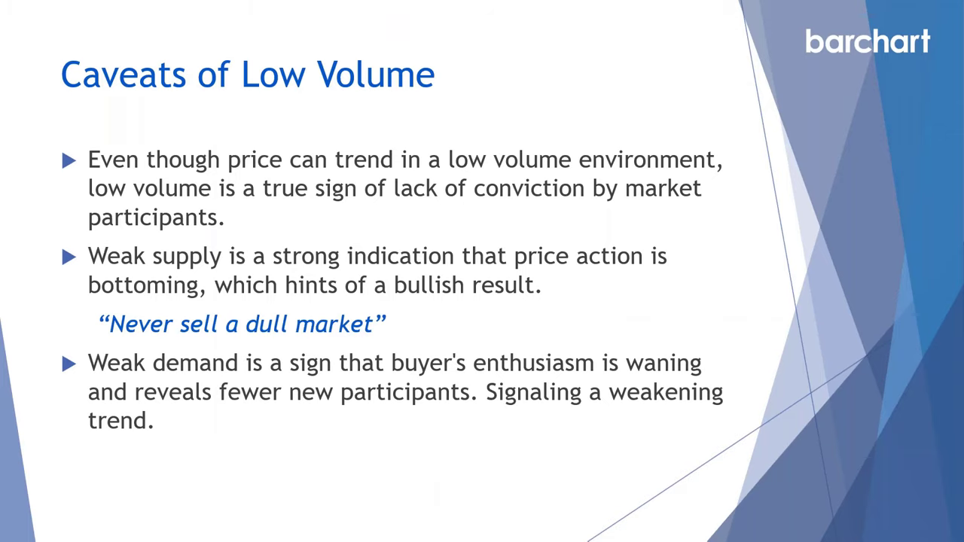
{"action": "key", "text": "Right"}
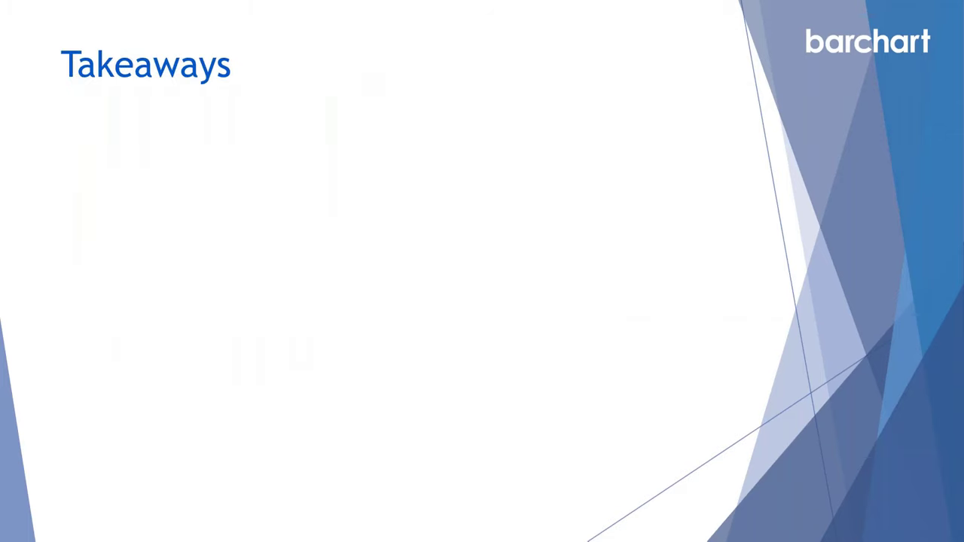
{"action": "key", "text": "Right"}
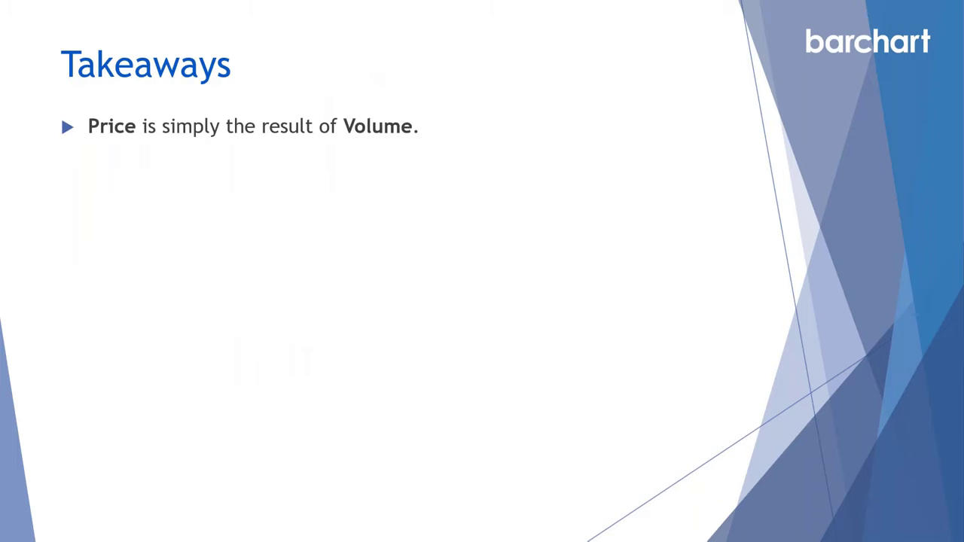